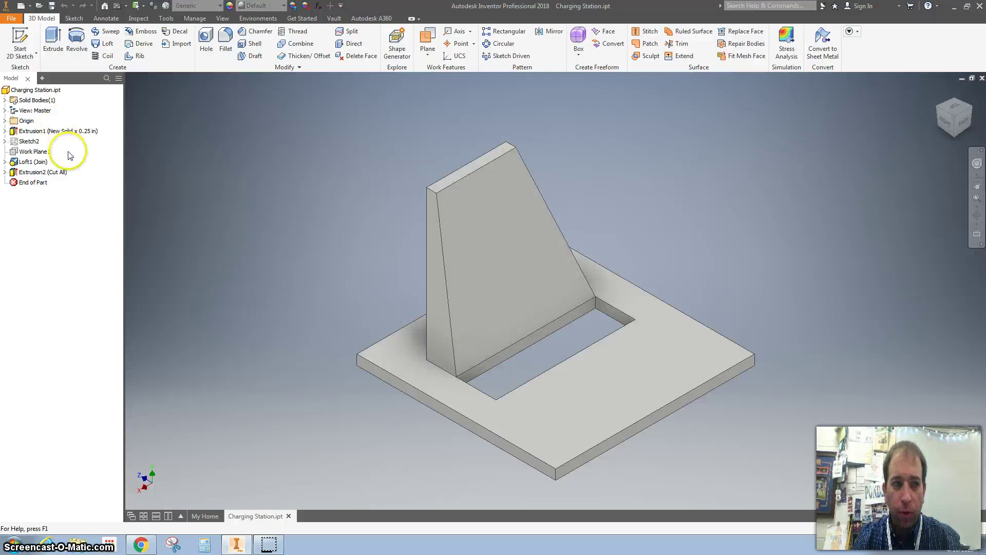
Change Work Plane1's offset from 3 in to 5 in.
double_click(39, 153)
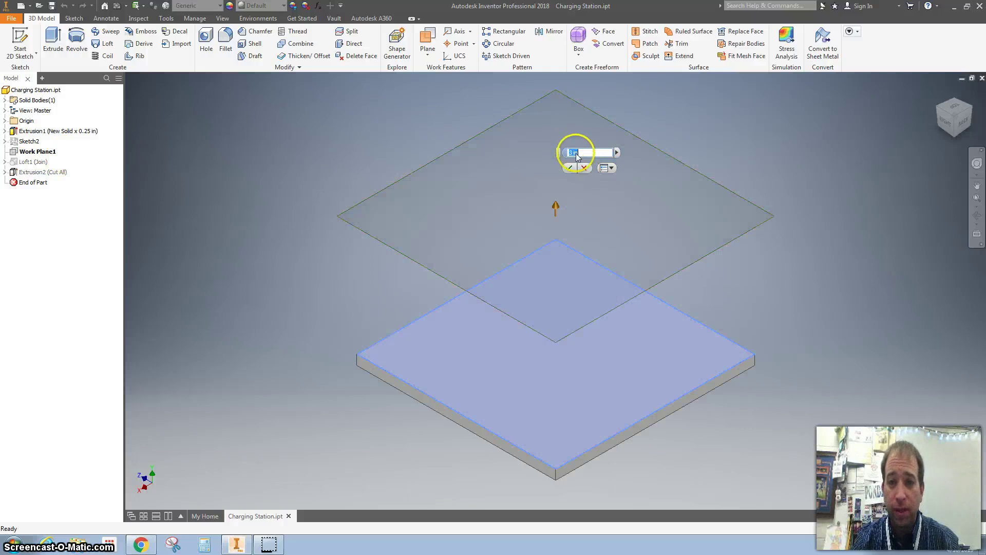
type("5")
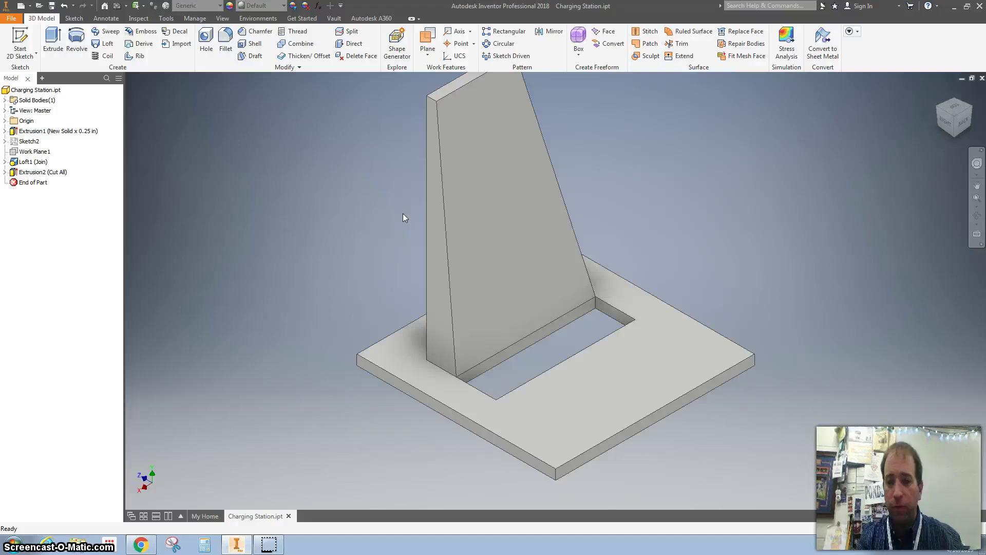
Start a sketch on the base plate's top face and project the face's edges into it.
left_click(486, 199)
left_click(597, 403)
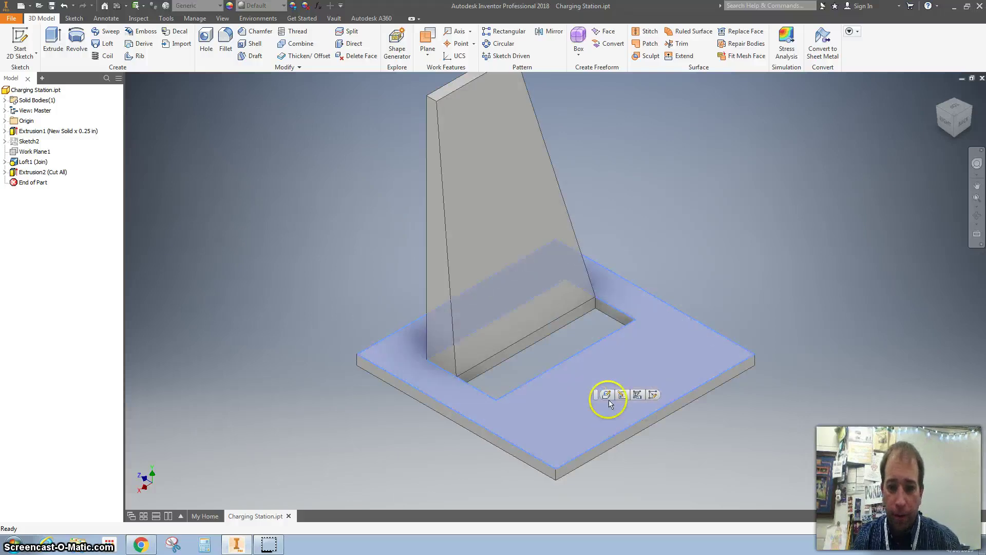
left_click(653, 395)
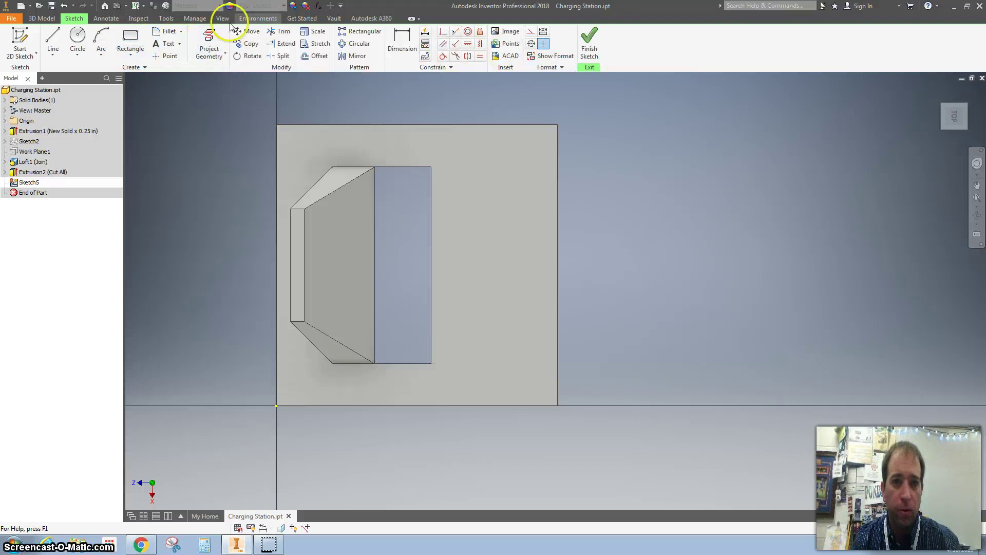
left_click(209, 44)
left_click(452, 225)
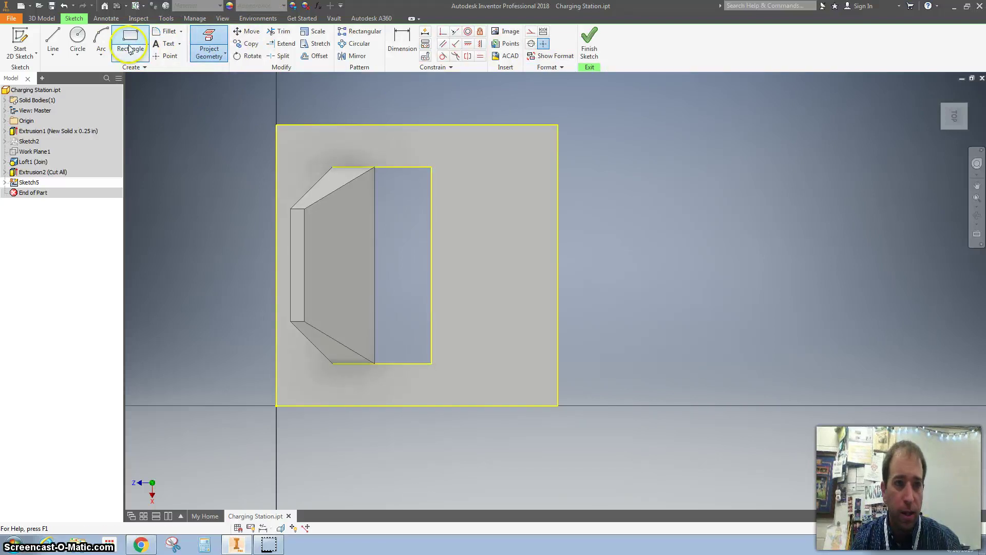
Draw a six-sided hexagon on the plate beside the upright.
left_click(78, 55)
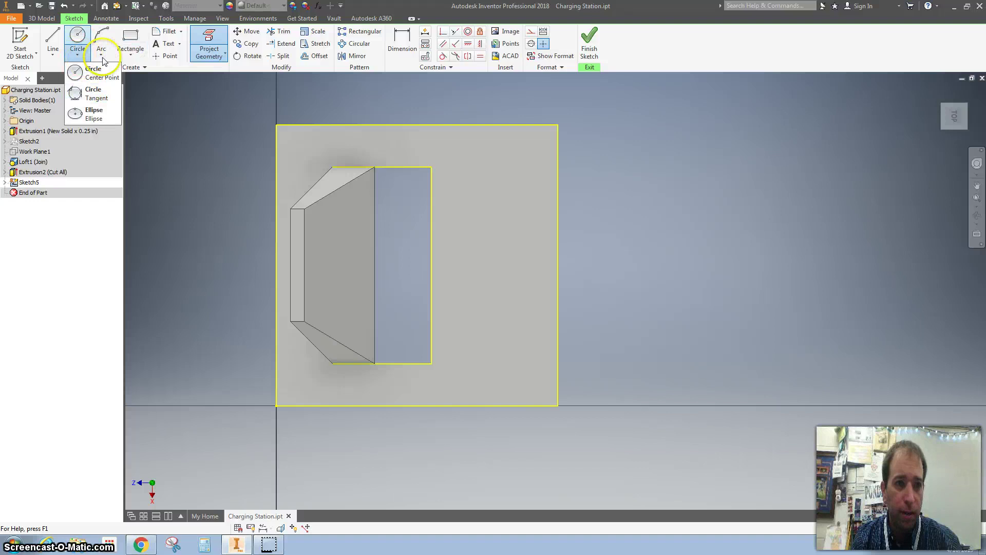
left_click(136, 58)
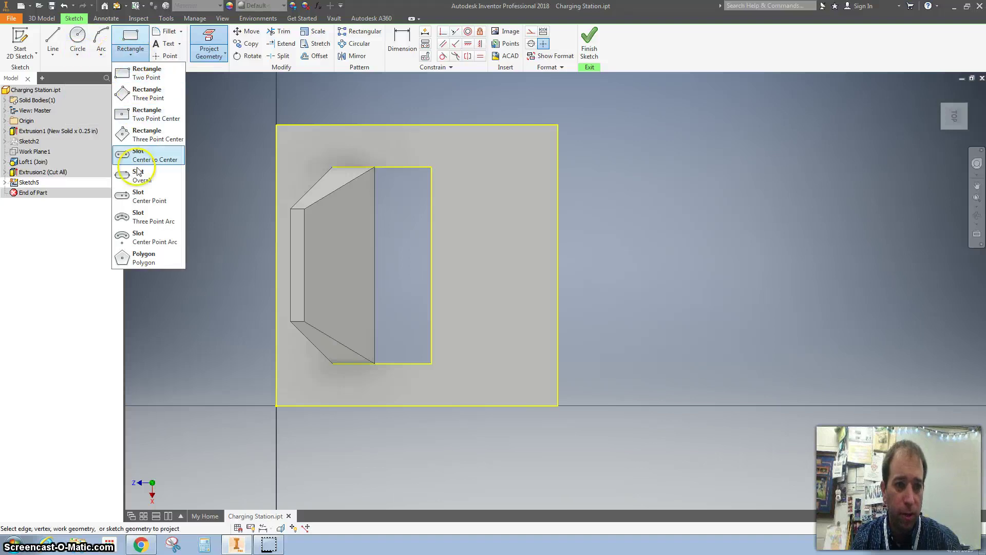
left_click(139, 258)
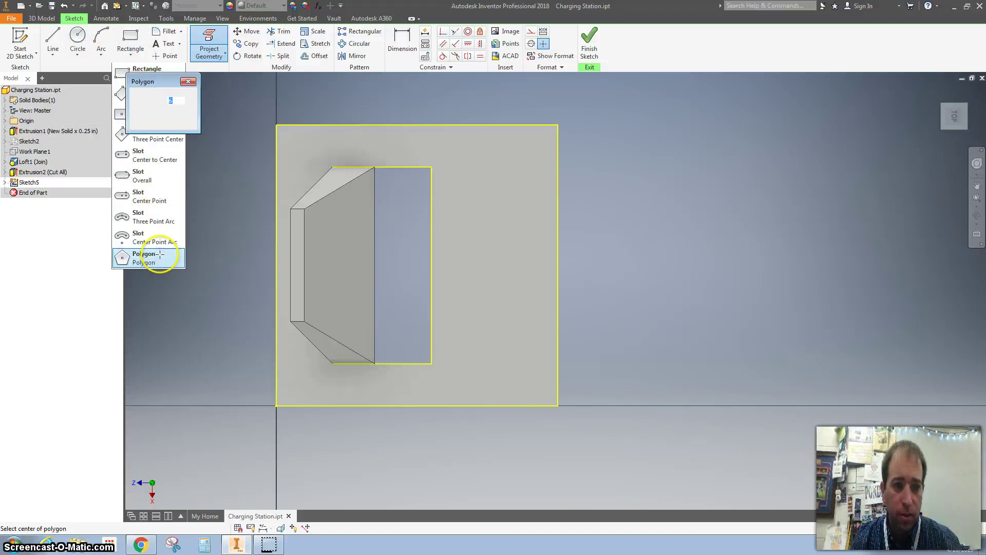
type("6")
left_click(496, 346)
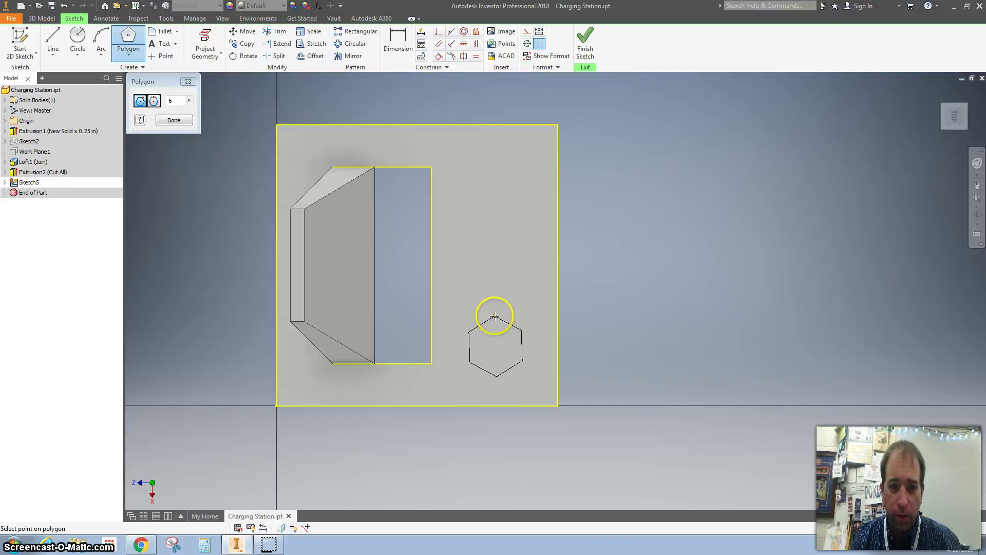
left_click(494, 315)
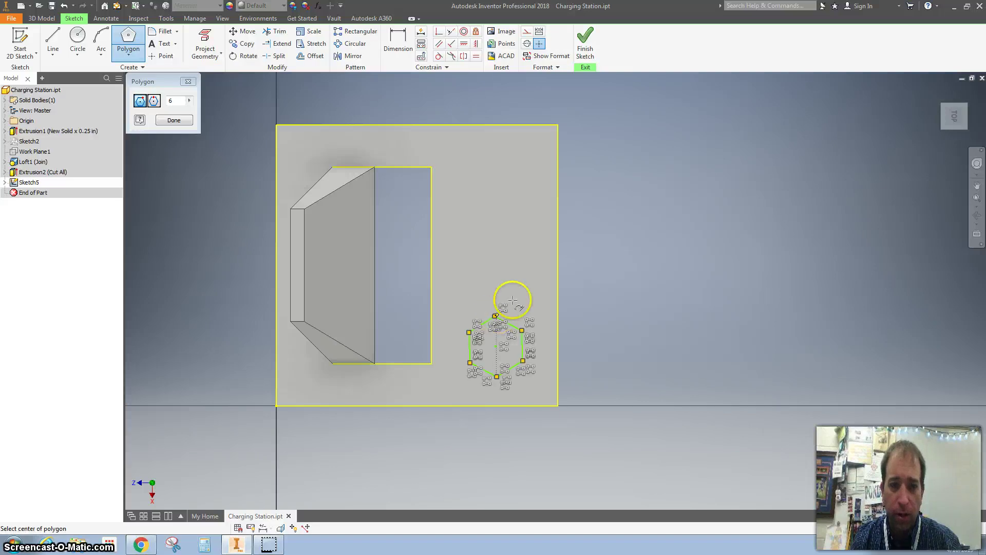
left_click(475, 44)
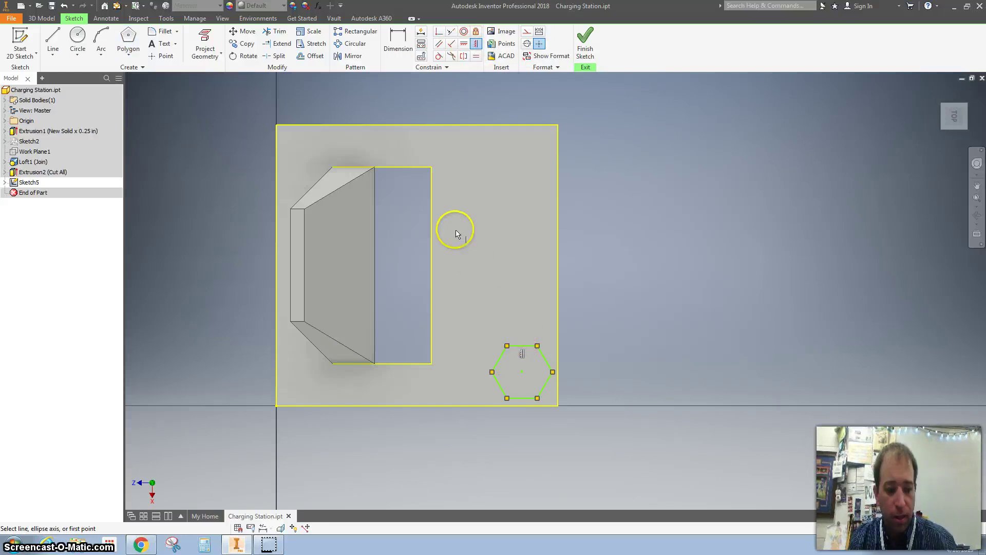
Constrain the hexagon horizontal, with its right edge parallel to the plate's vertical edge.
key("ctrl+z")
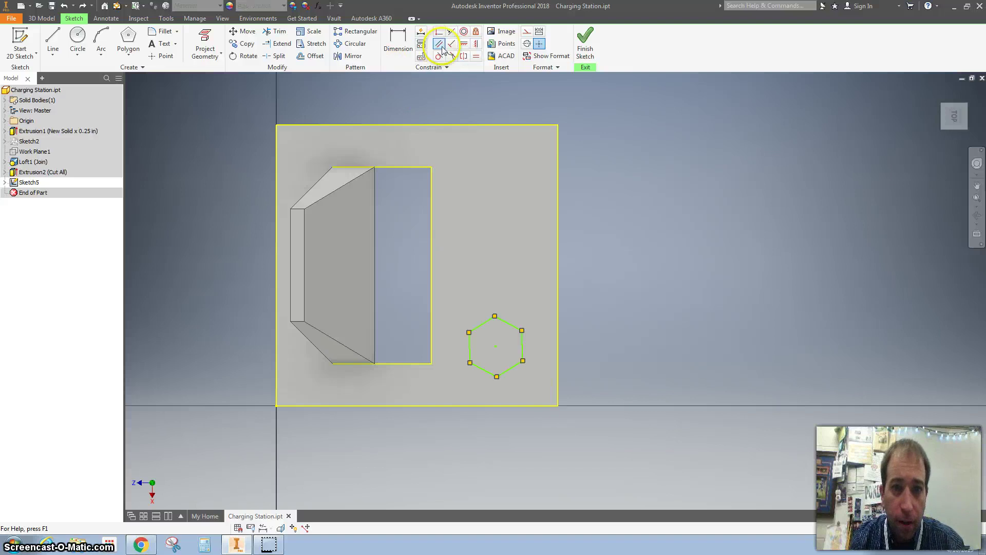
left_click(464, 44)
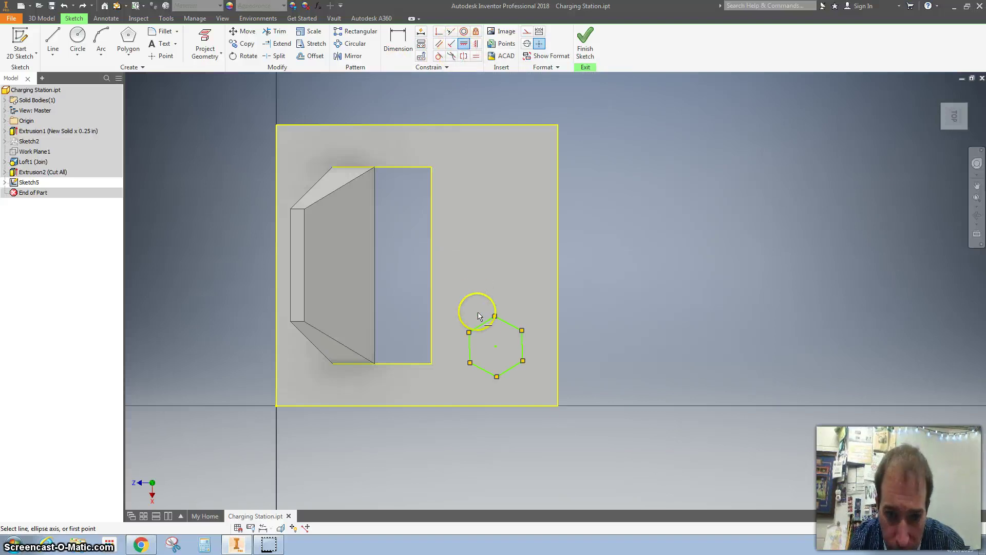
left_click(483, 332)
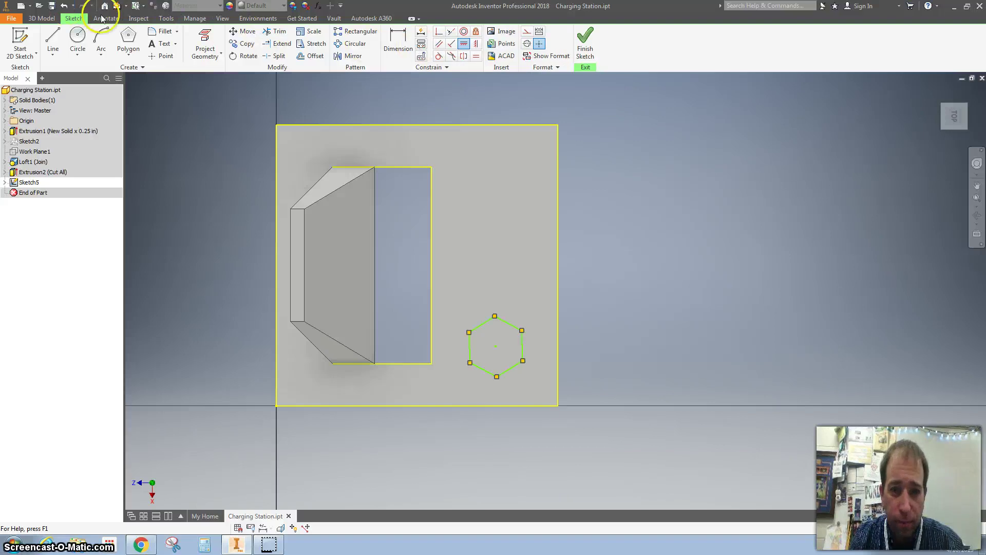
scroll(492, 354, "up", 3)
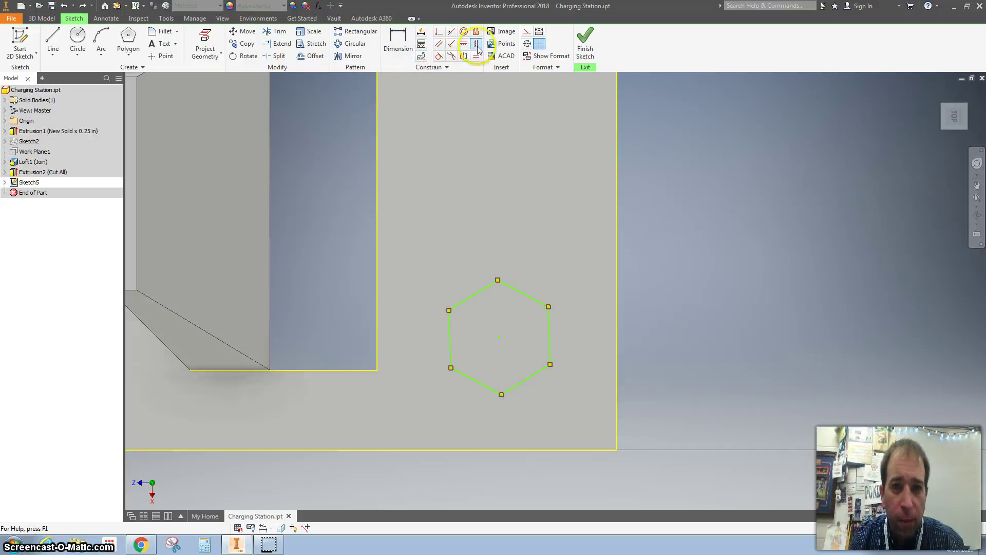
left_click(438, 45)
left_click(617, 231)
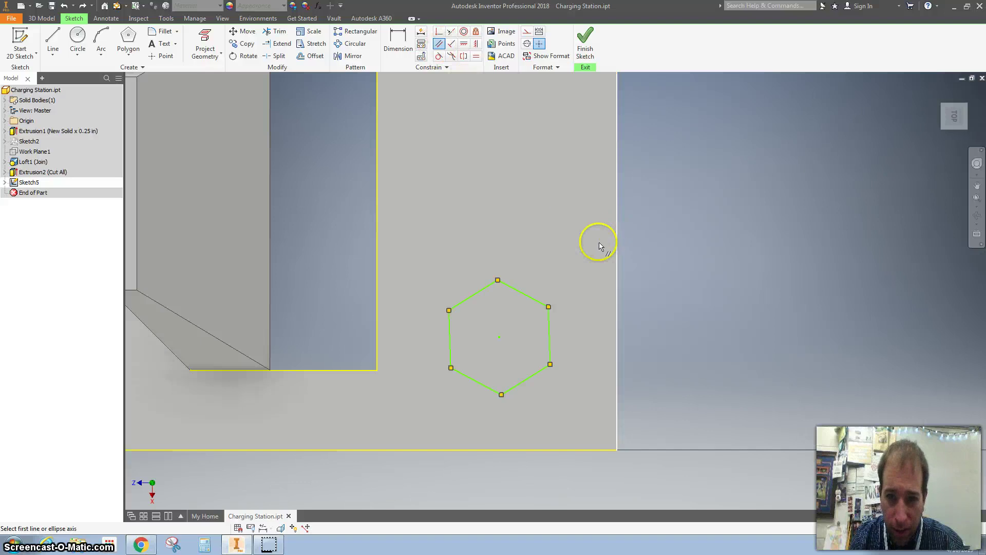
left_click(549, 319)
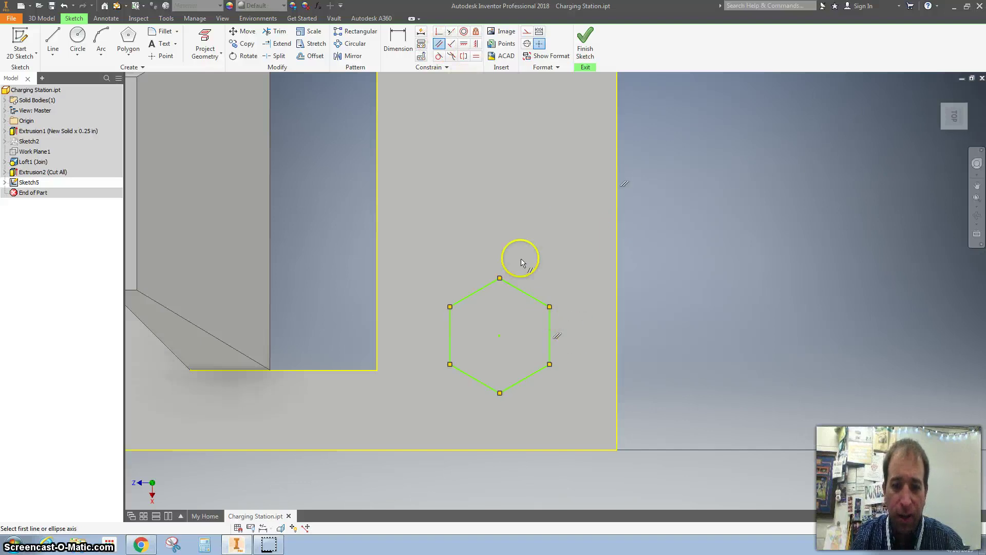
left_click(398, 41)
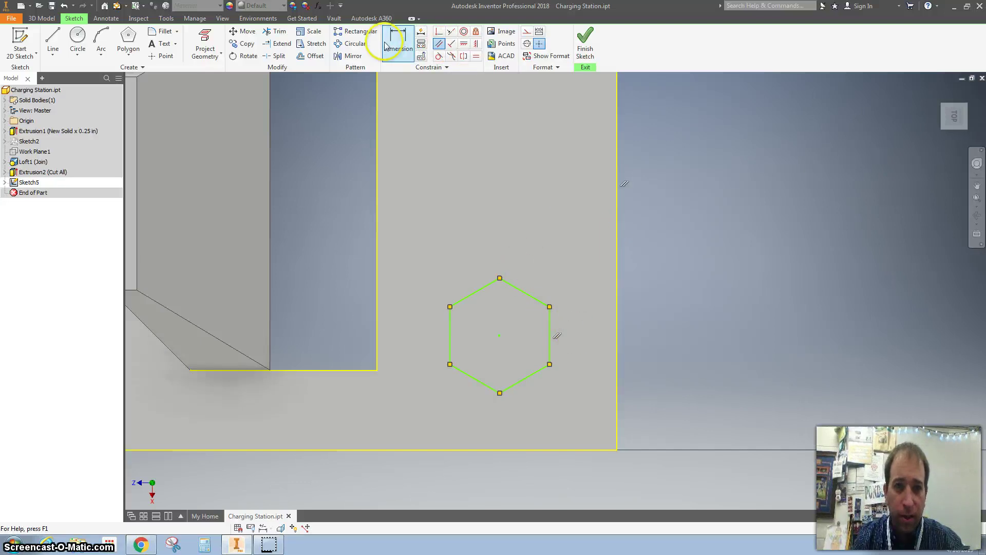
Dimension the hexagon's side to .500 and its centre 0 from the upright's base edge.
left_click(550, 324)
left_click(572, 326)
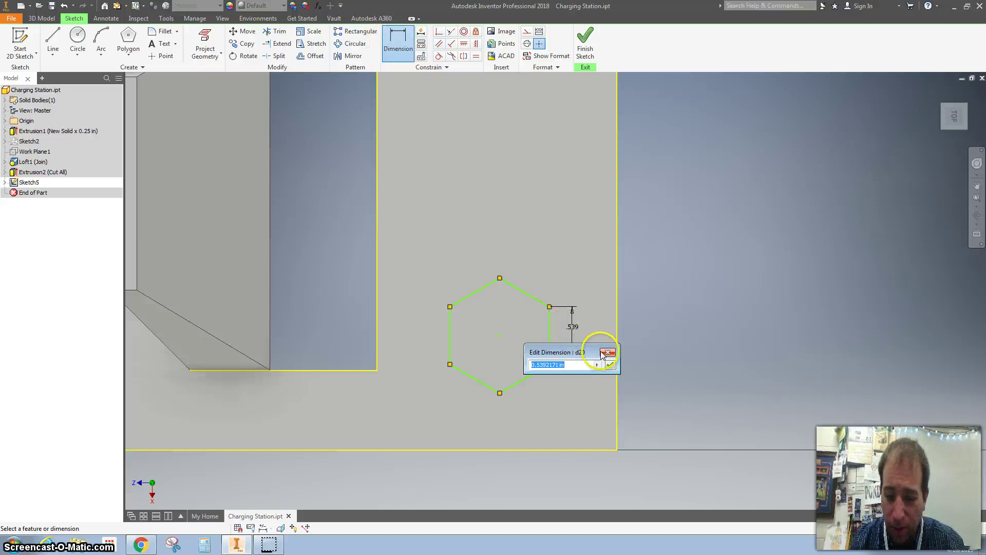
type(".5")
key("Return")
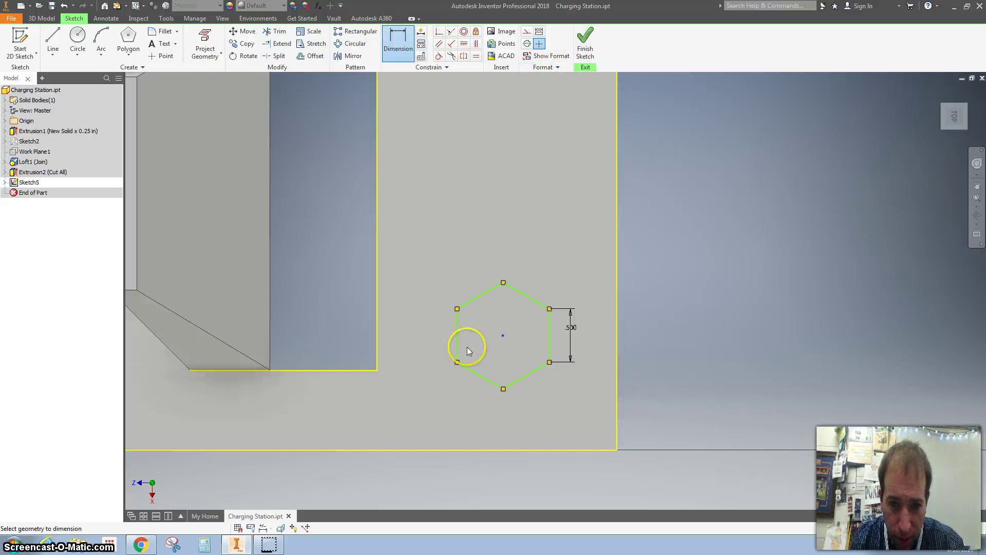
left_click(365, 369)
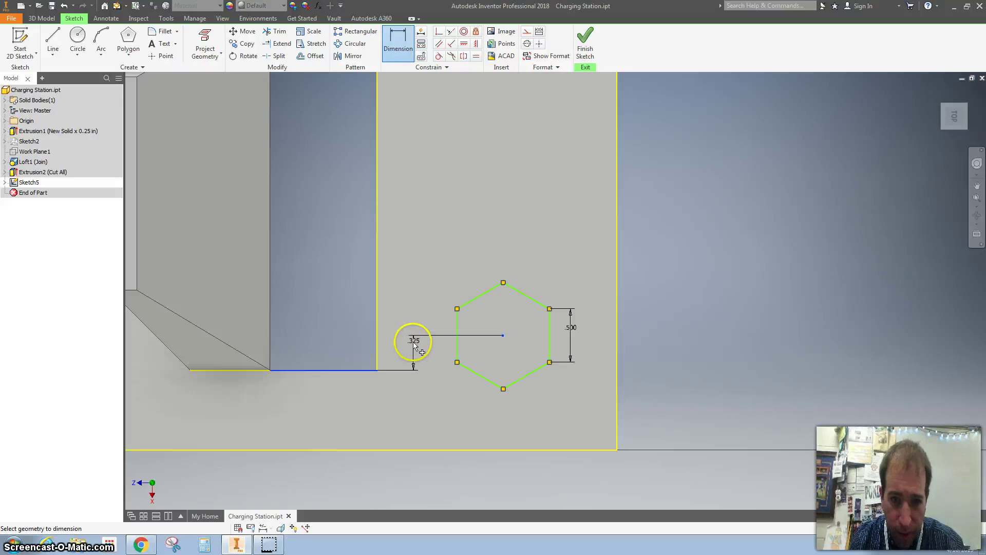
left_click(414, 346)
type("0.3253678")
key("Return")
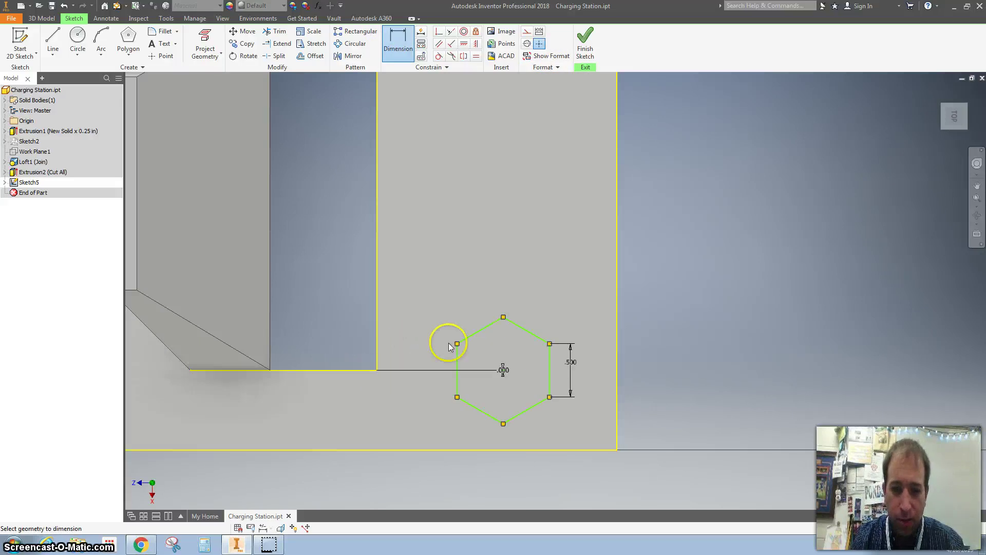
Discard an over-constraining centre-to-bottom-edge dimension.
left_click(482, 450)
left_click(503, 370)
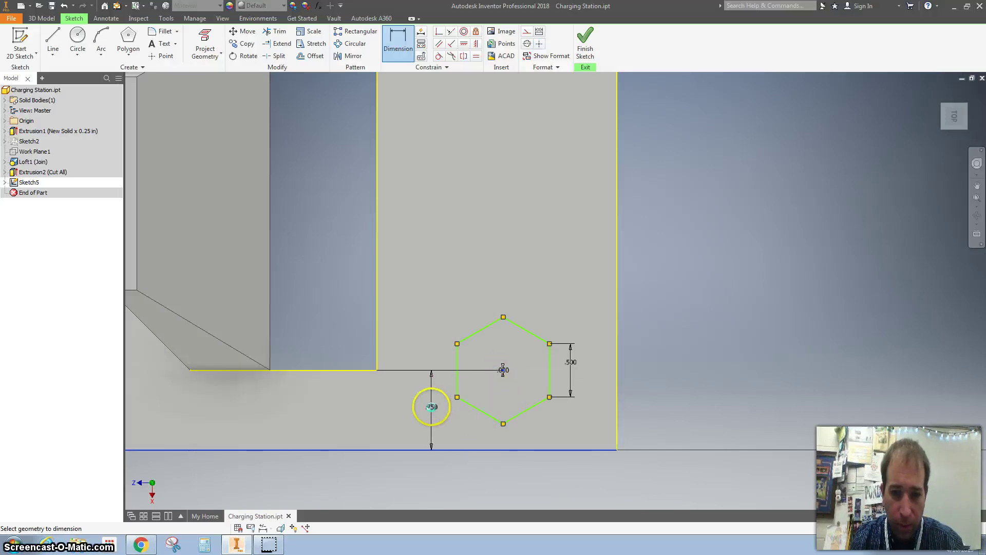
left_click(431, 403)
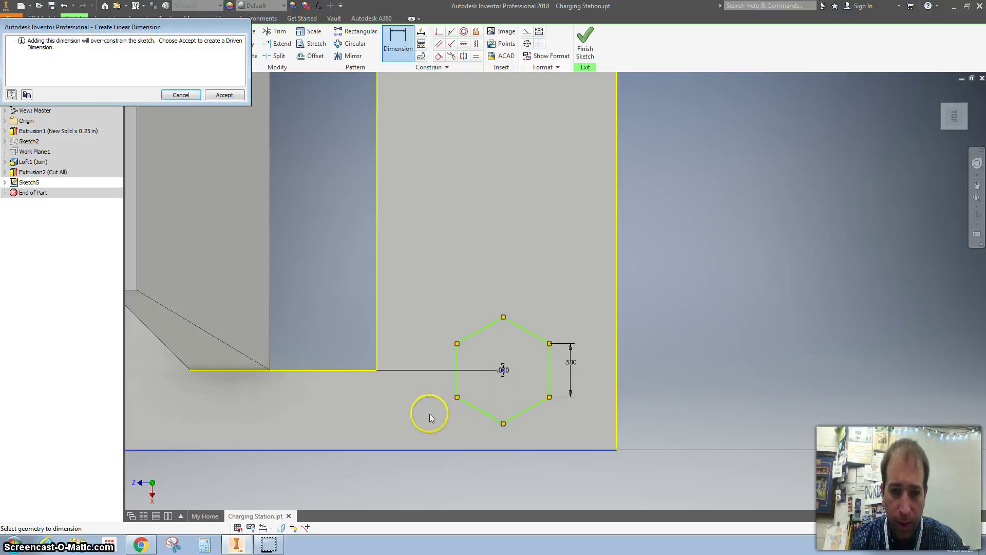
left_click(180, 95)
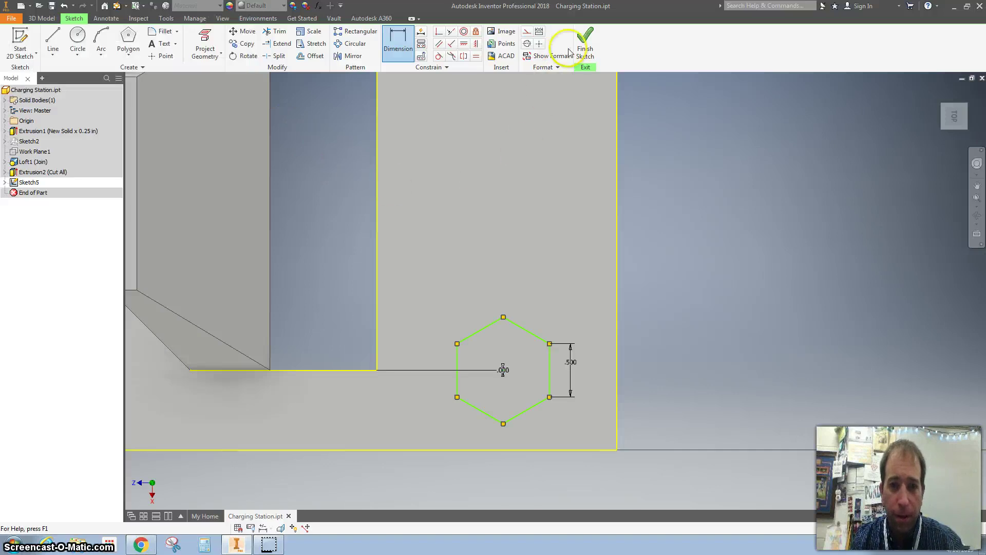
Finish the sketch, add a work plane 1 in above the base top face, and sketch on it.
left_click(585, 40)
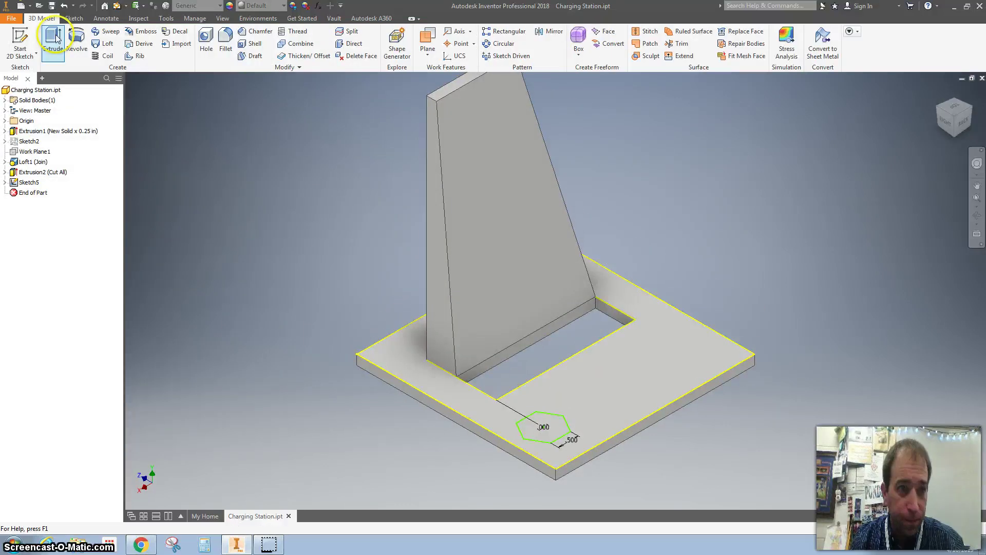
left_click(427, 47)
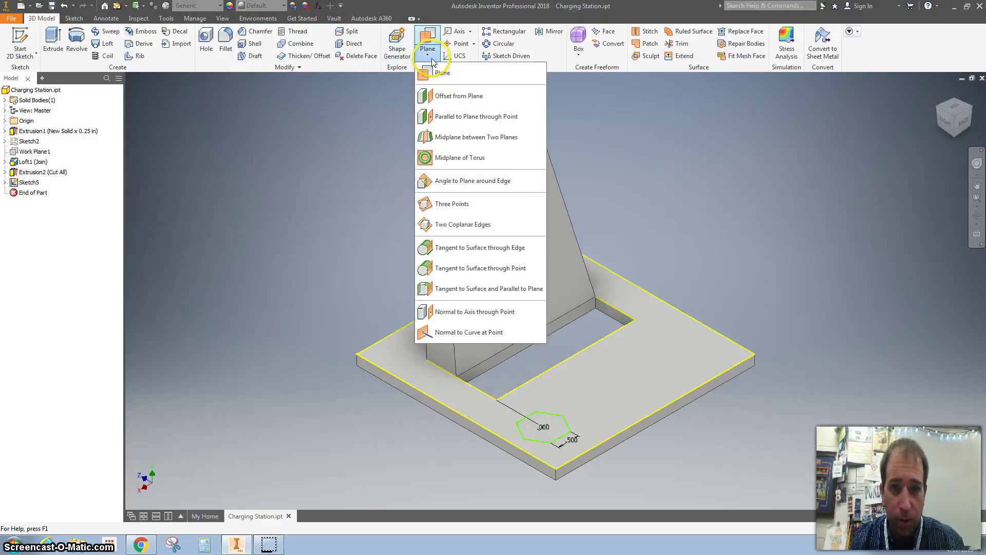
left_click(440, 98)
left_click(577, 403)
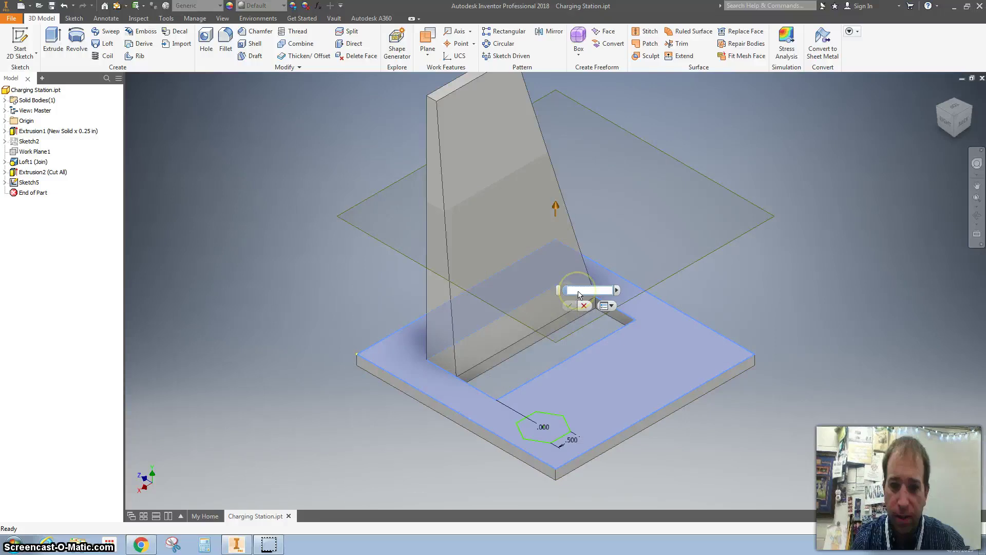
type("1")
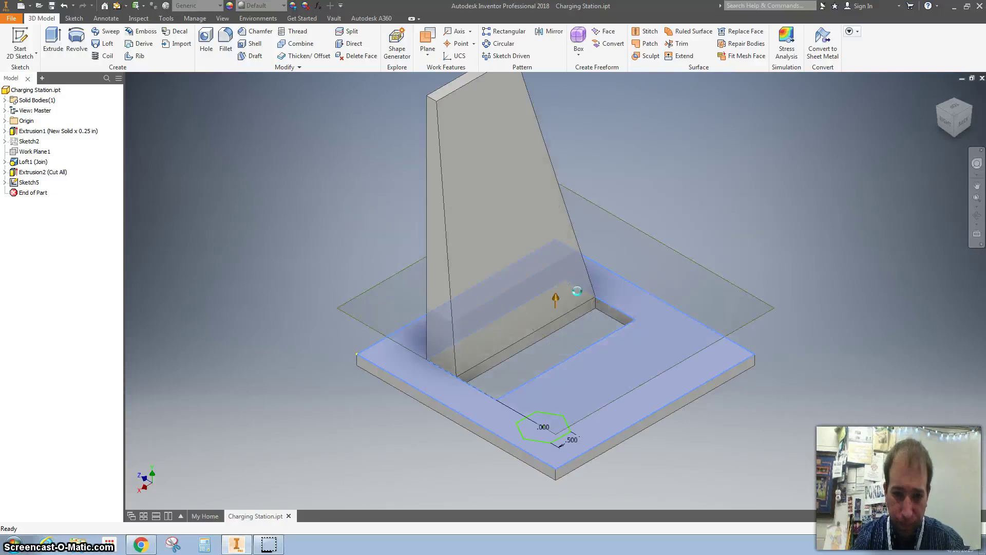
key("Return")
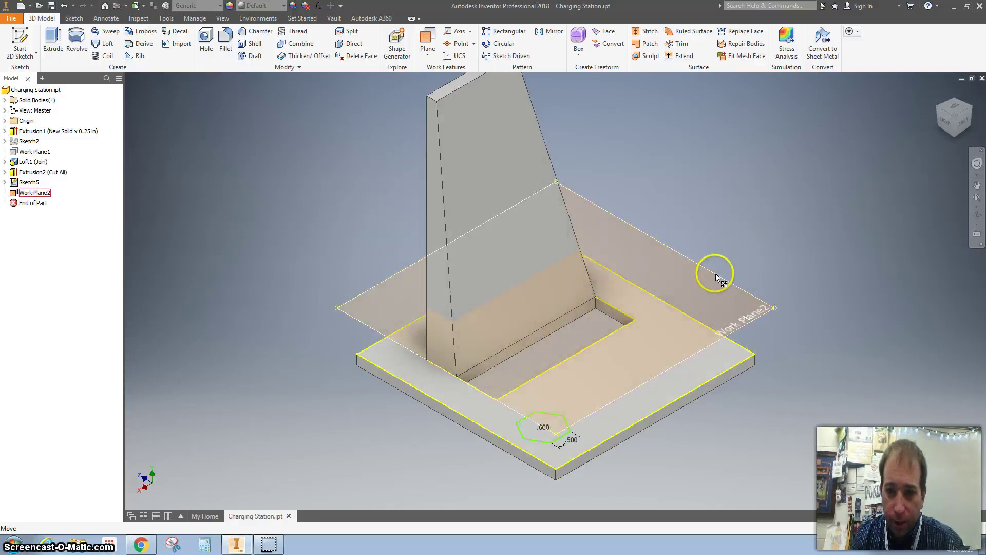
left_click(717, 273)
key("s")
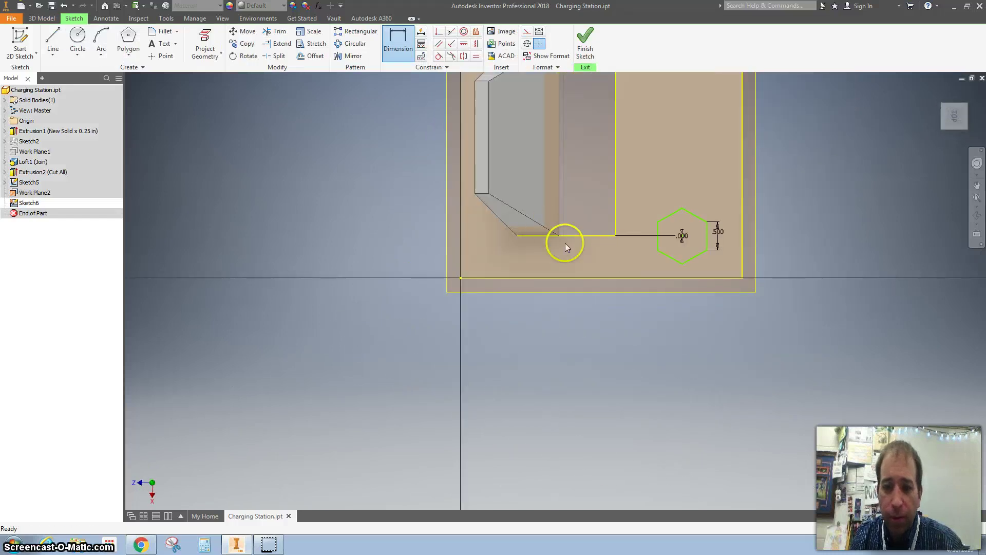
Project existing geometry and draw a smaller hexagon centred on the projected centre.
left_click(205, 44)
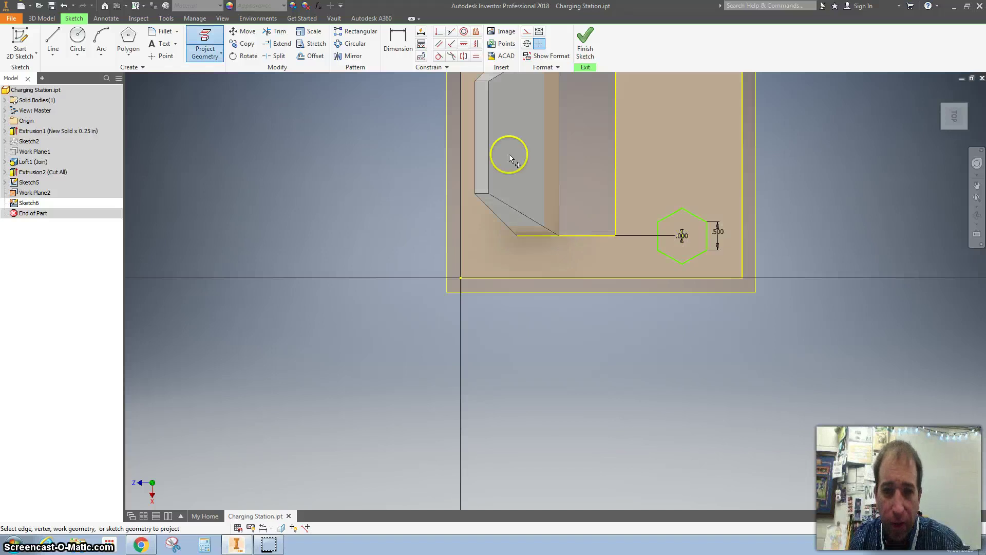
left_click(131, 36)
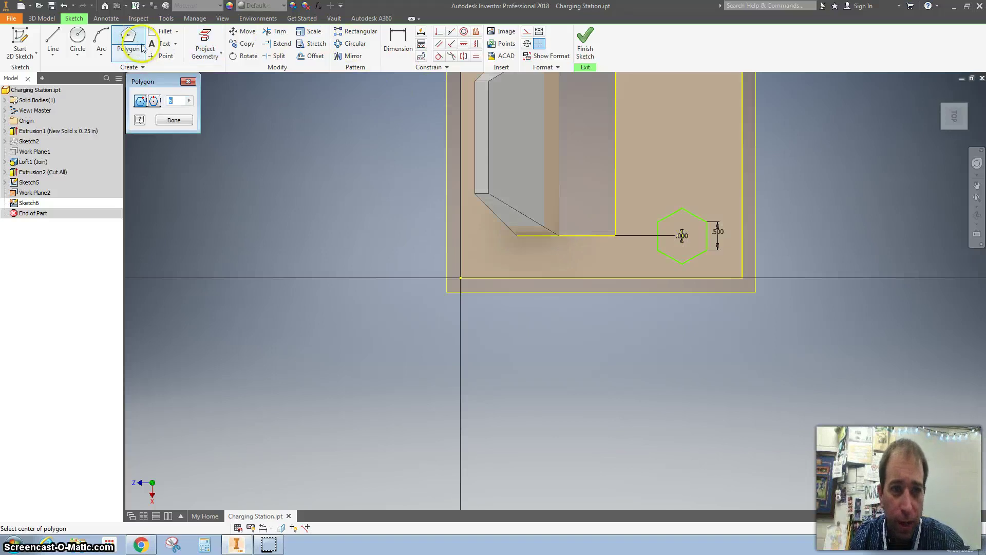
scroll(716, 236, "down", 3)
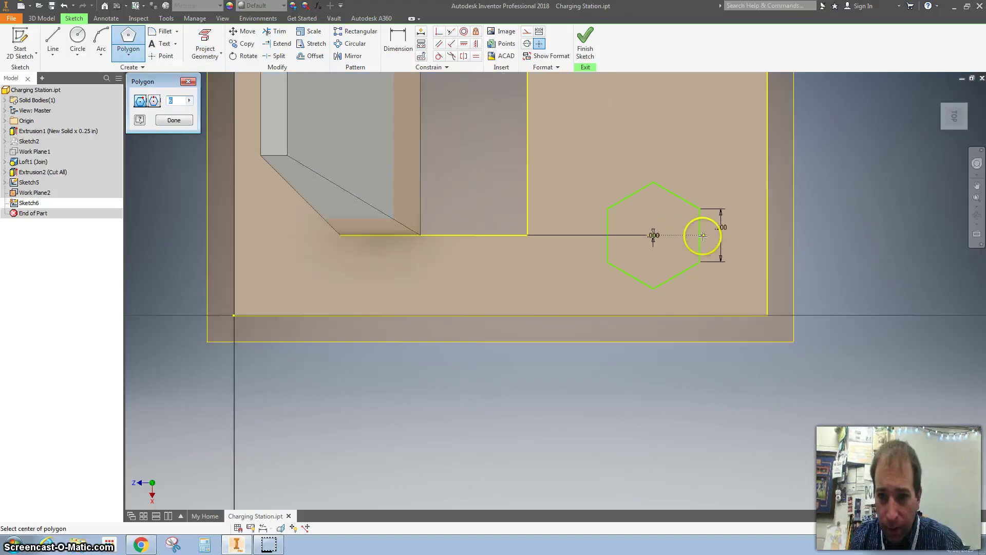
scroll(653, 235, "down", 3)
left_click(653, 234)
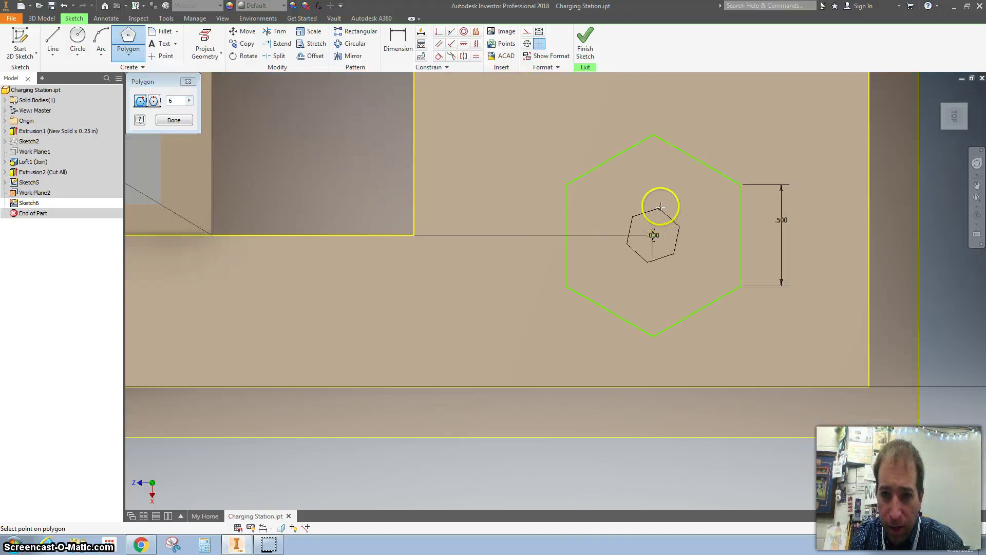
left_click(680, 188)
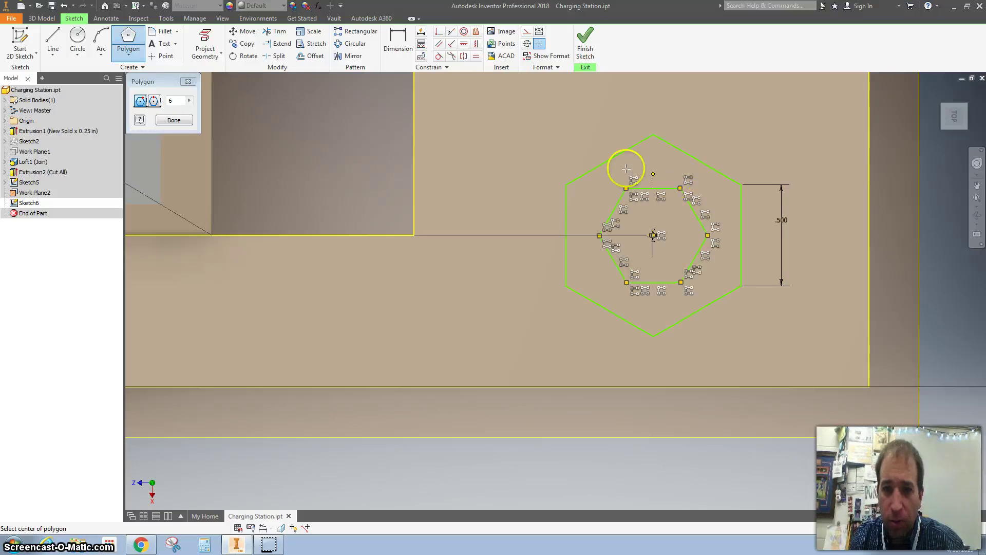
Make the small hexagon's edge parallel, dimension it to .25, and finish the sketch.
left_click(438, 43)
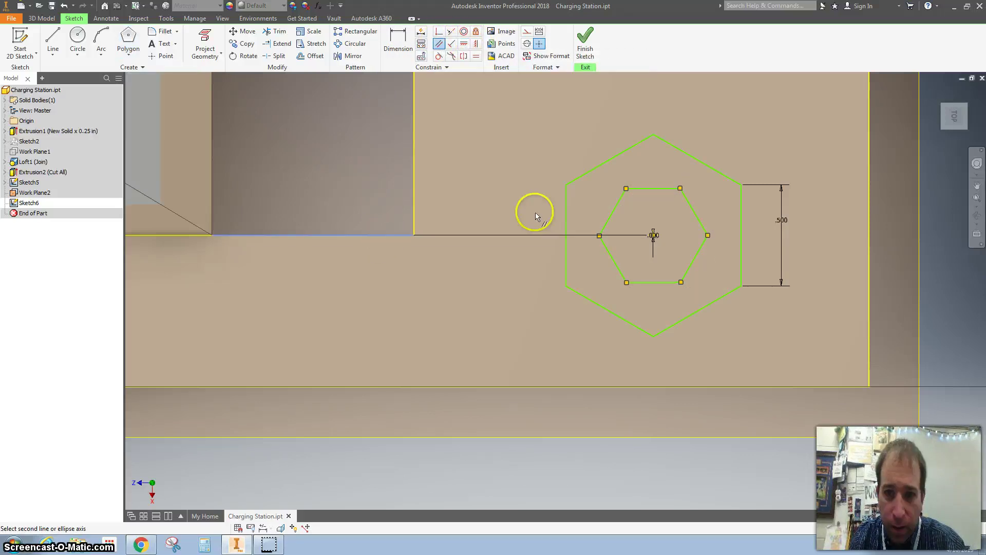
left_click(642, 188)
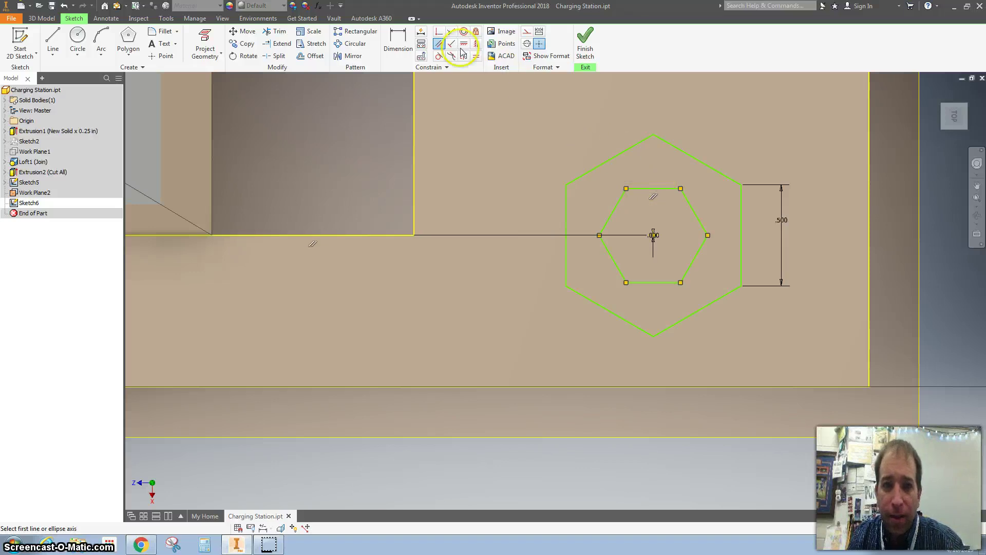
left_click(398, 39)
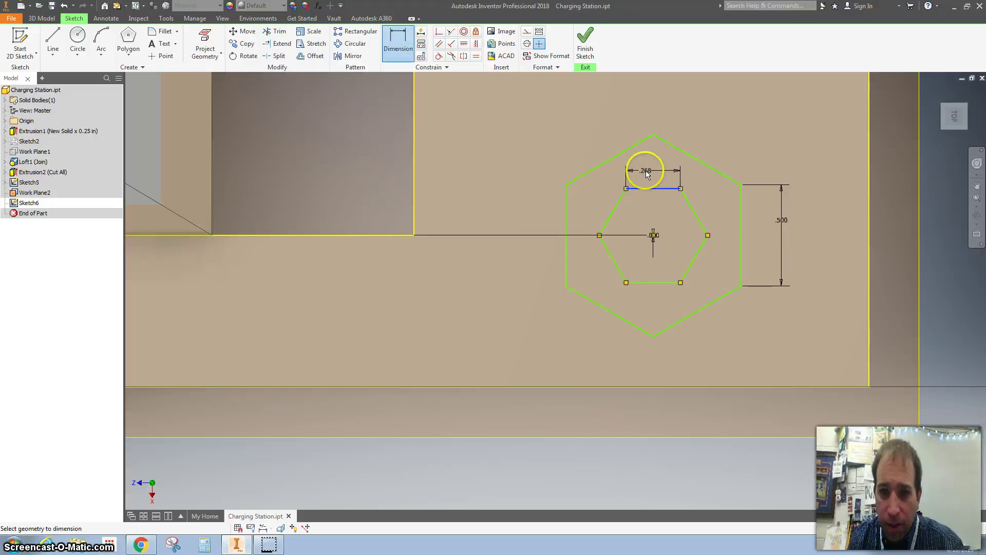
left_click(647, 169)
type(".25")
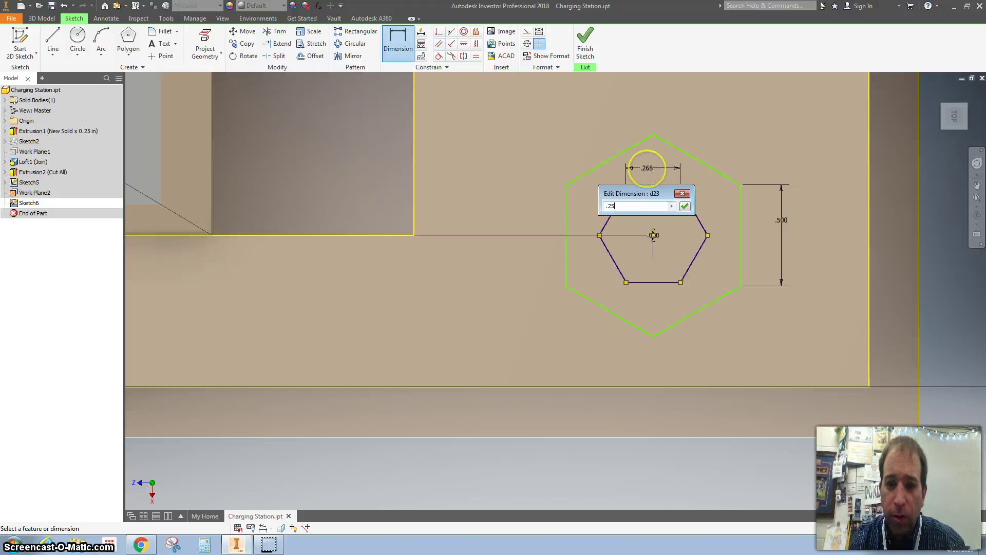
key("Return")
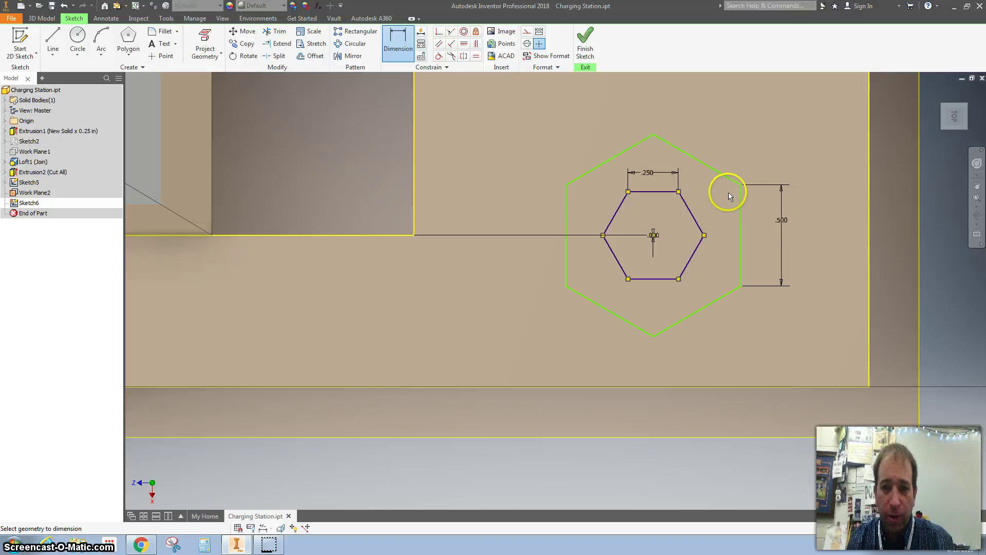
left_click(587, 41)
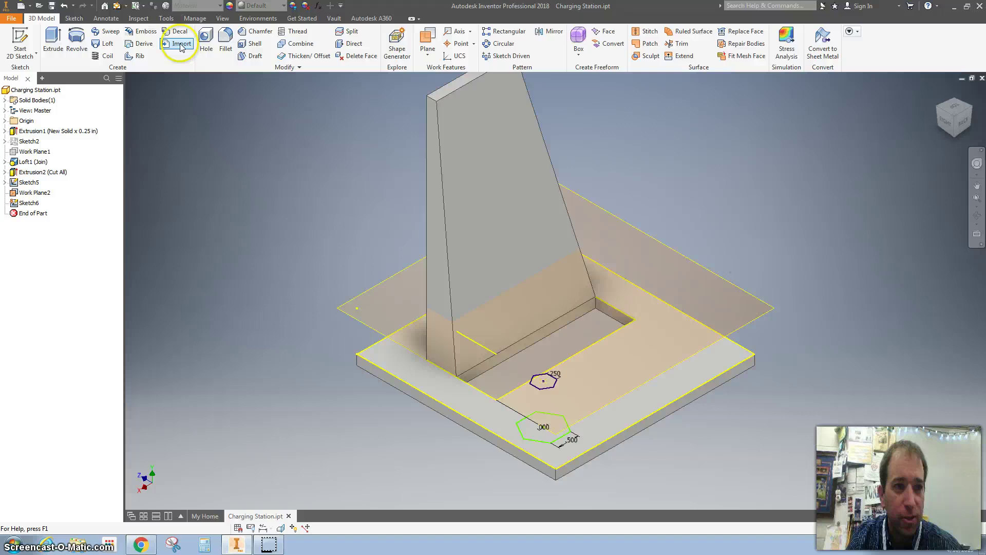
Loft a joined post from Sketch5's large hexagon to Sketch6's small hexagon.
left_click(107, 44)
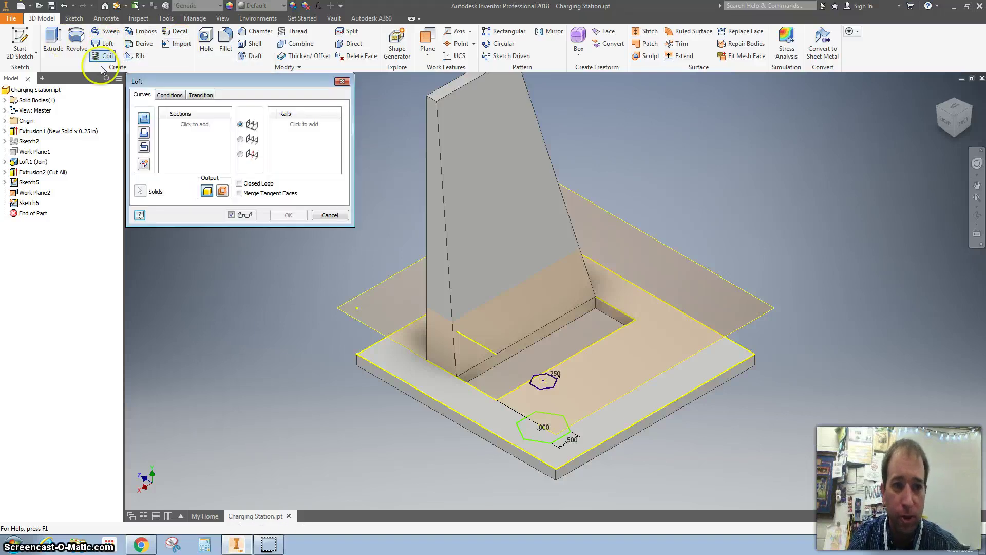
left_click(534, 438)
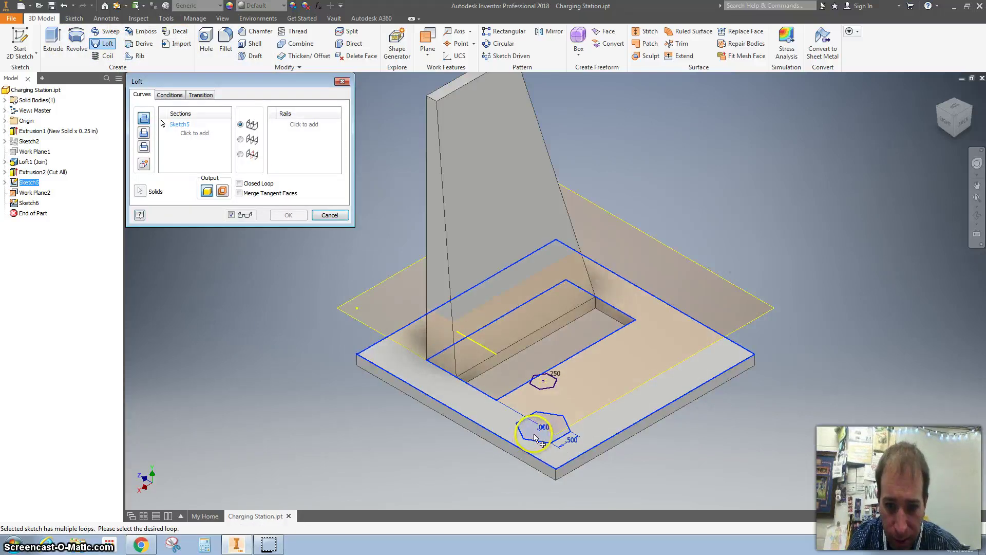
left_click(192, 135)
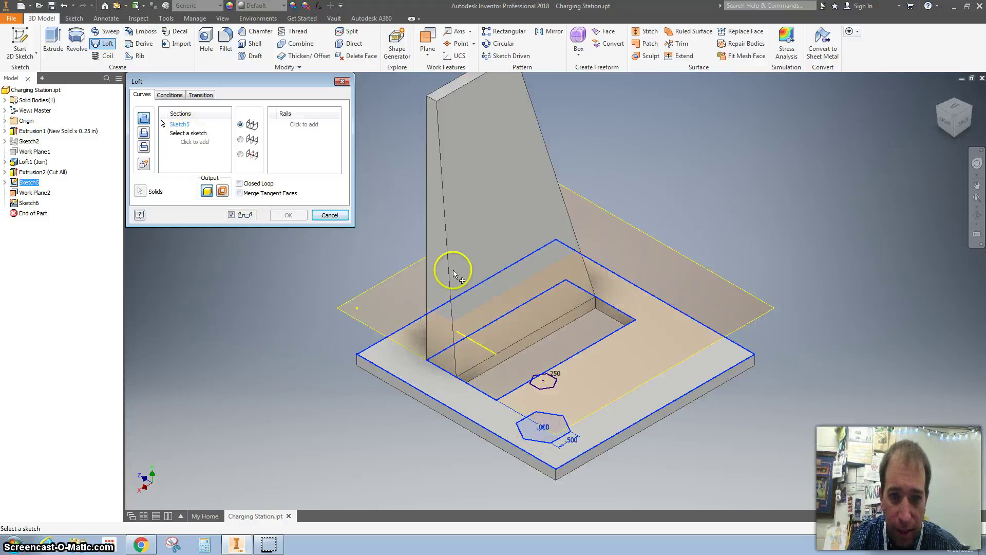
left_click(546, 386)
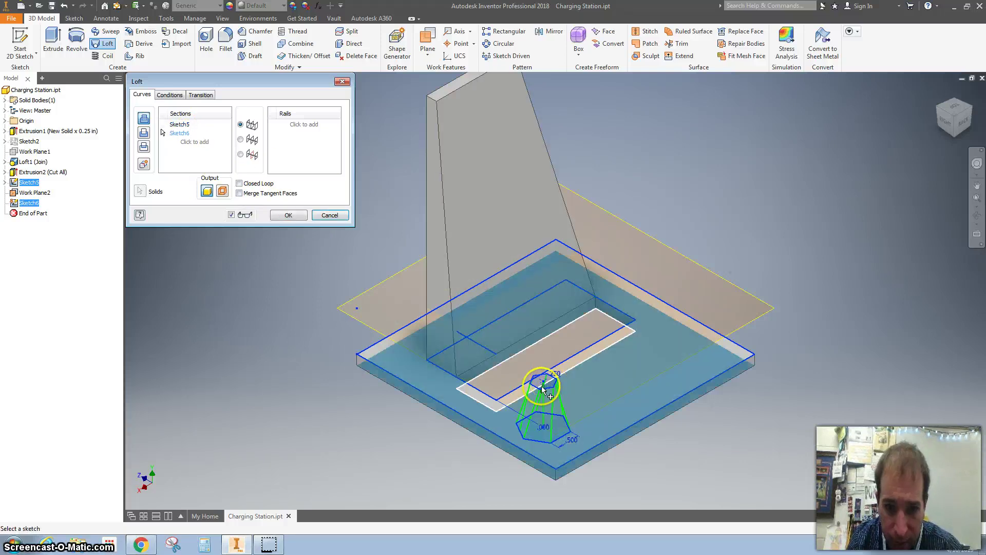
left_click(285, 215)
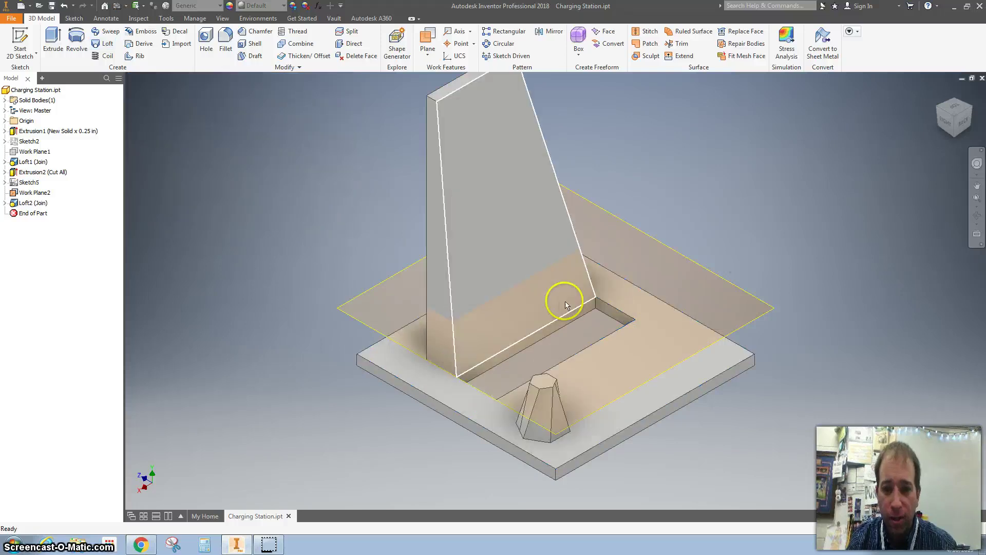
Hide the offset work plane, Work Plane2.
right_click(39, 193)
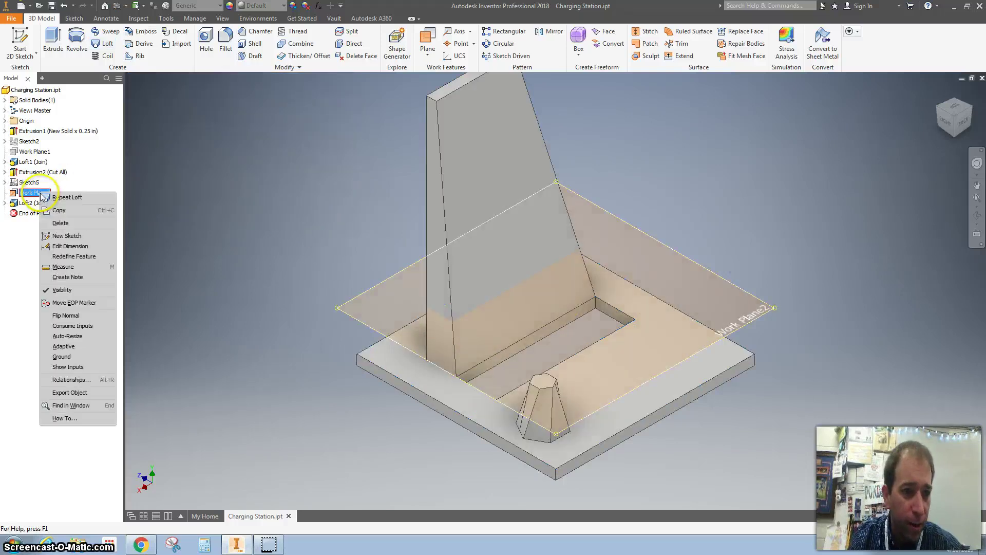
left_click(67, 291)
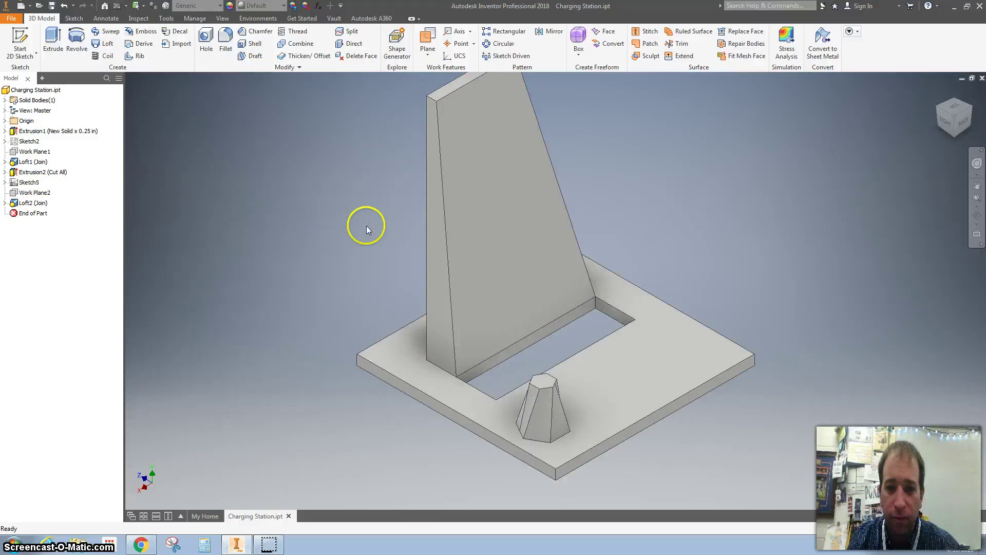
scroll(379, 231, "down", 2)
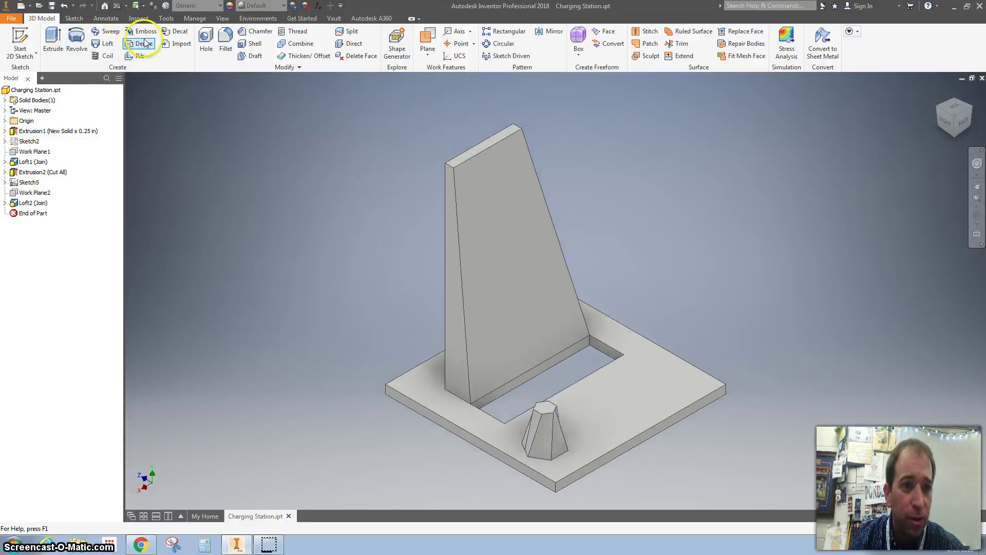
Select the upright and slot edges for a fillet, then cancel it.
left_click(224, 40)
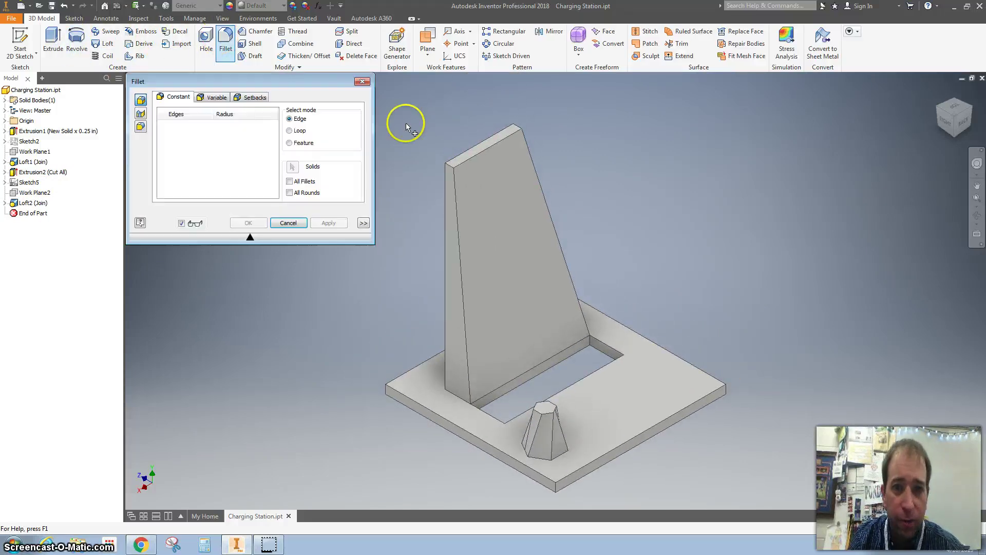
left_click(445, 179)
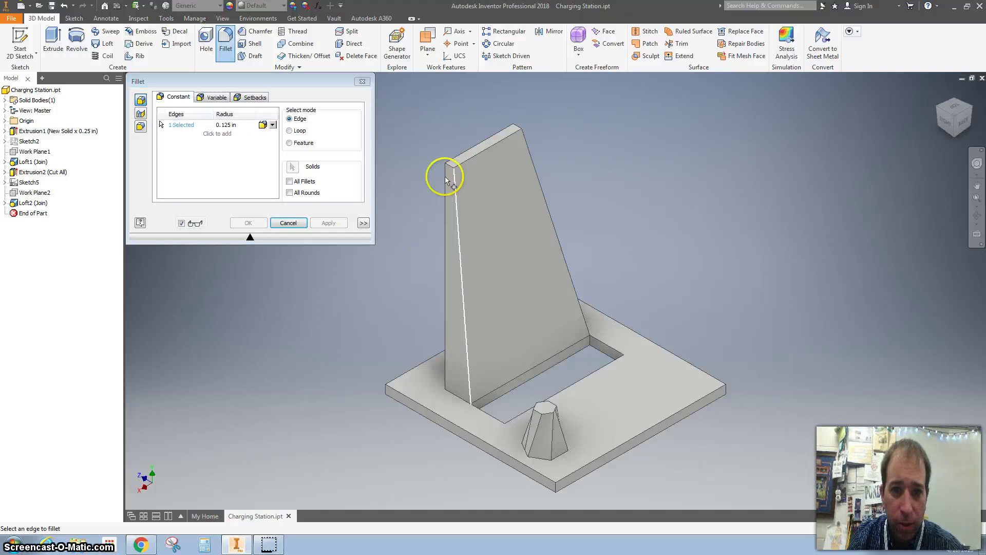
left_click(527, 145)
left_click(606, 358)
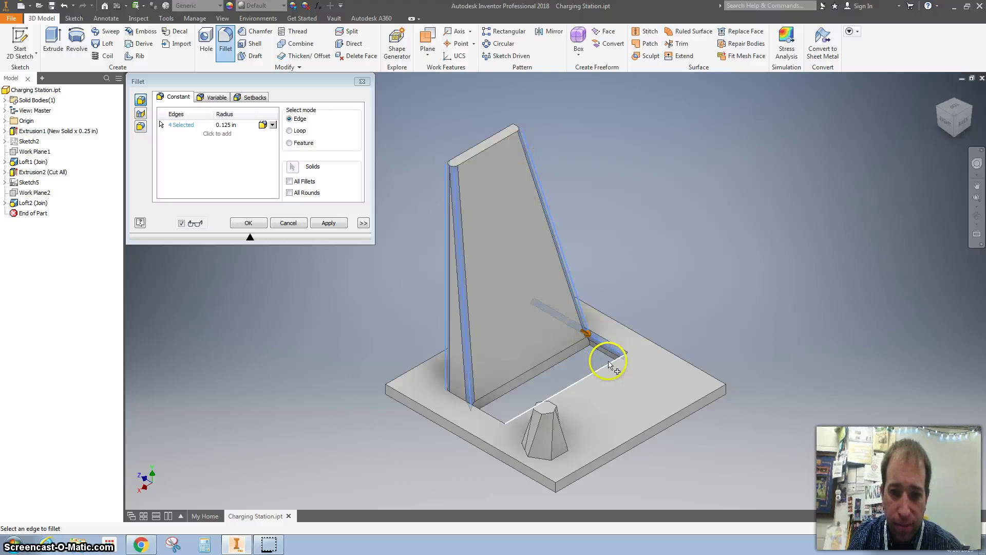
left_click(564, 391)
left_click(486, 403)
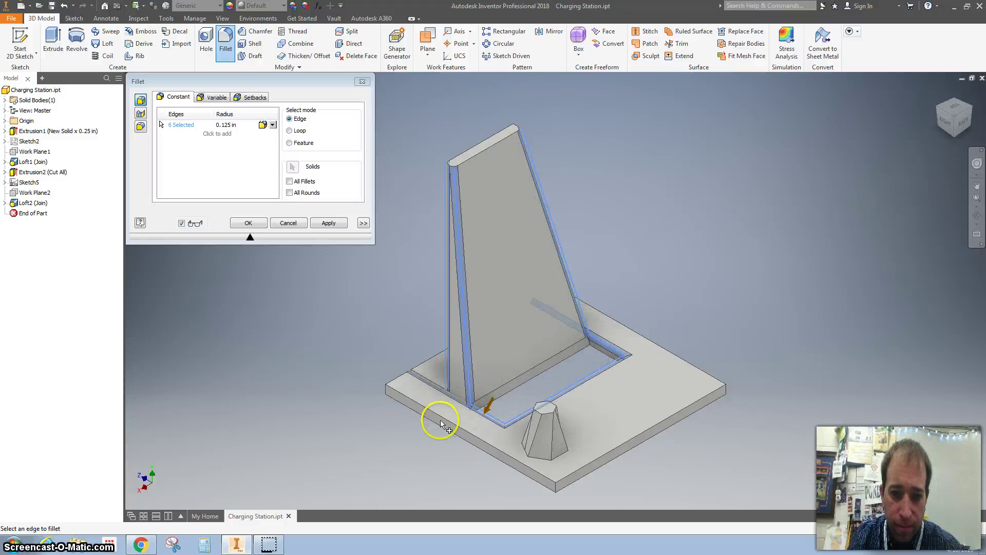
left_click(295, 224)
Restart the fillet, selecting the upright's side edges and the base plate's front, cutout and corner edges.
left_click(229, 36)
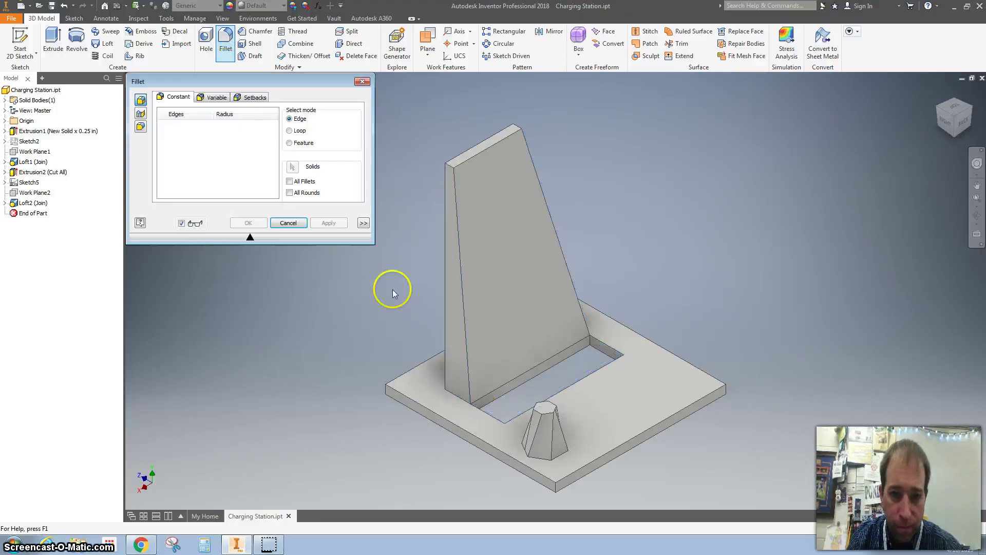
left_click(446, 319)
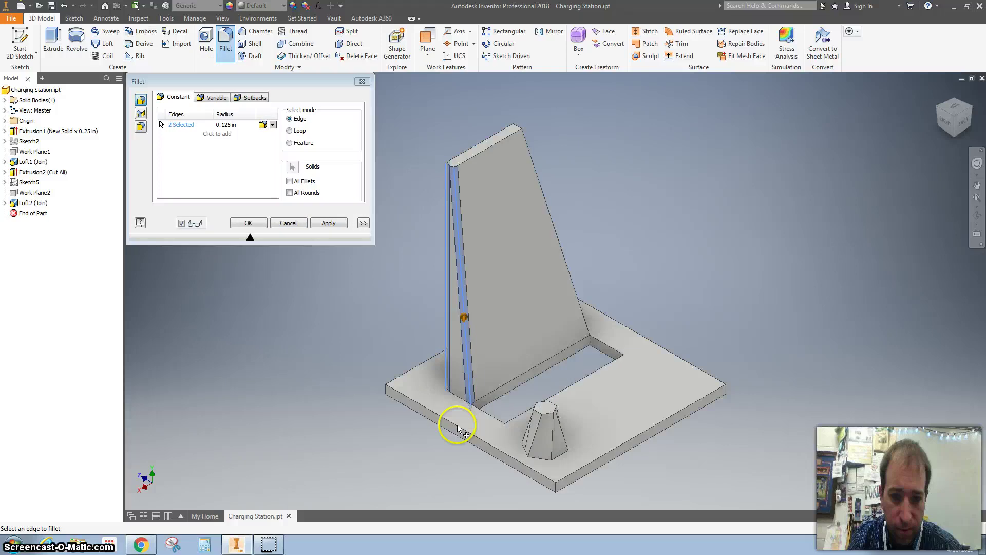
left_click(453, 425)
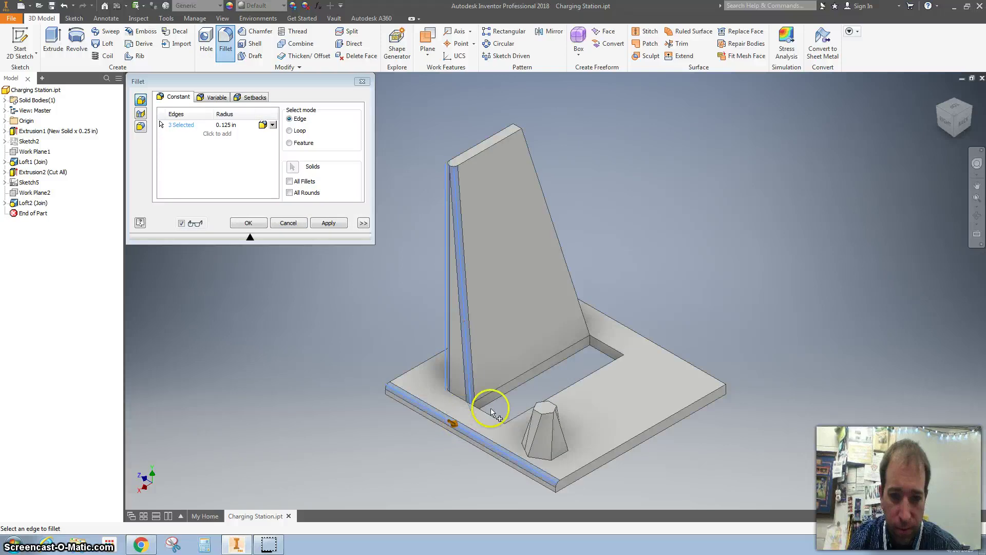
left_click(522, 415)
left_click(656, 345)
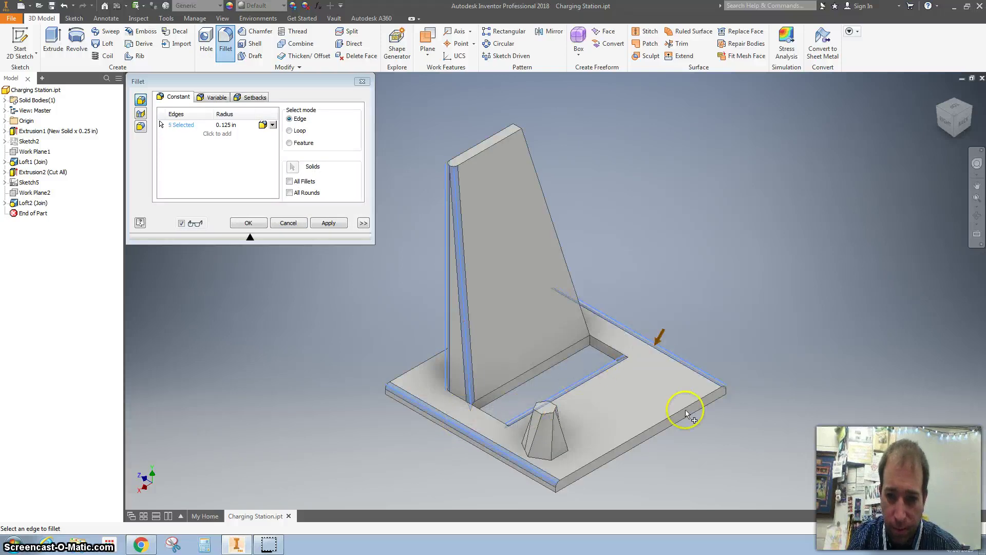
left_click(683, 415)
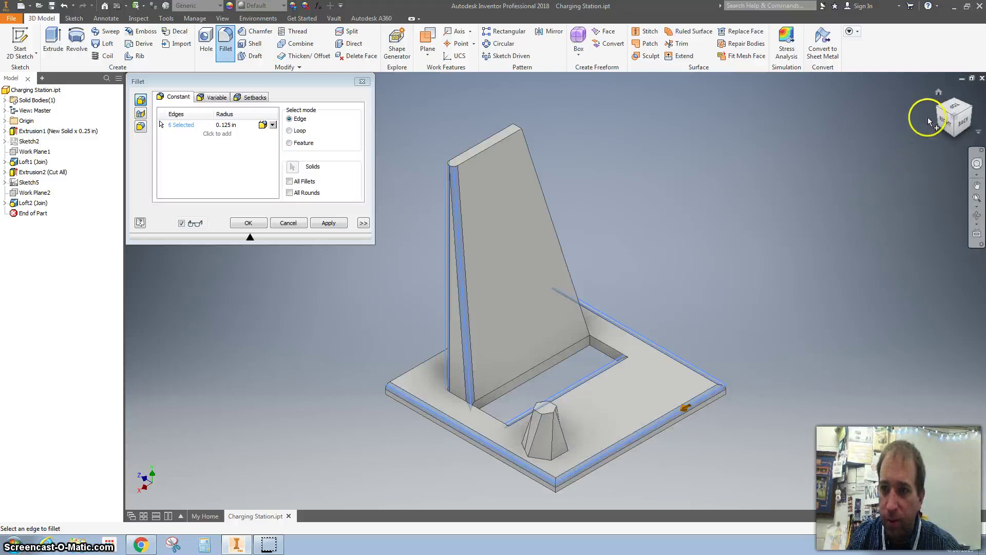
mouse_move(462, 379)
middle_mouse_down("shift")
mouse_move(397, 414)
mouse_move(458, 374)
middle_mouse_up("shift")
left_click(454, 401)
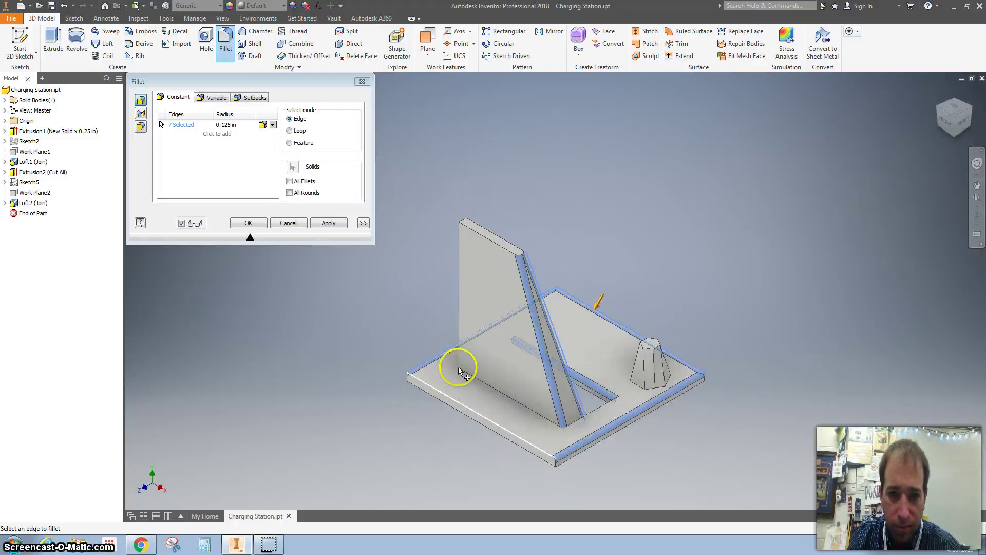
left_click(460, 285)
Add the upright's back slanted edges and apply the 0.125 in fillet.
left_click_drag(950, 119, 925, 121)
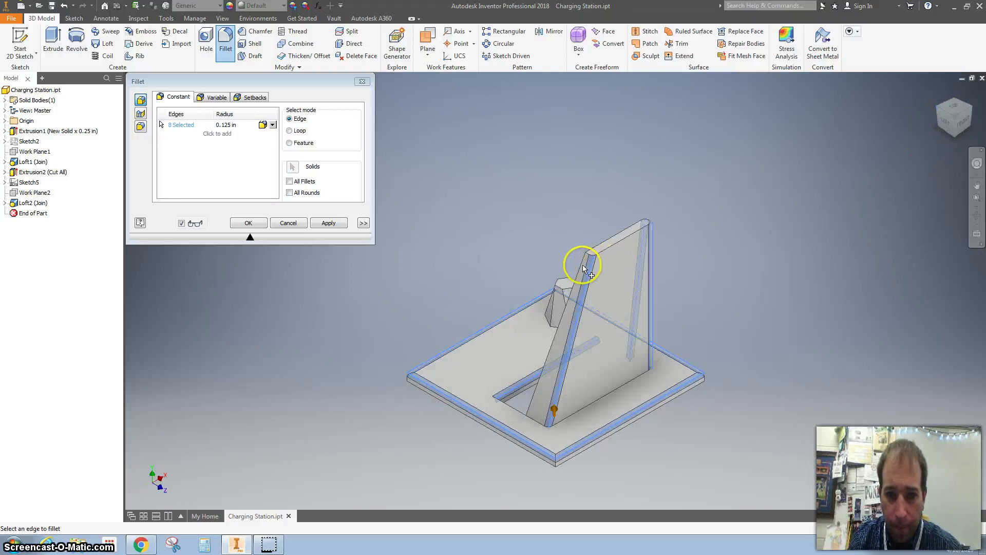
left_click(583, 267)
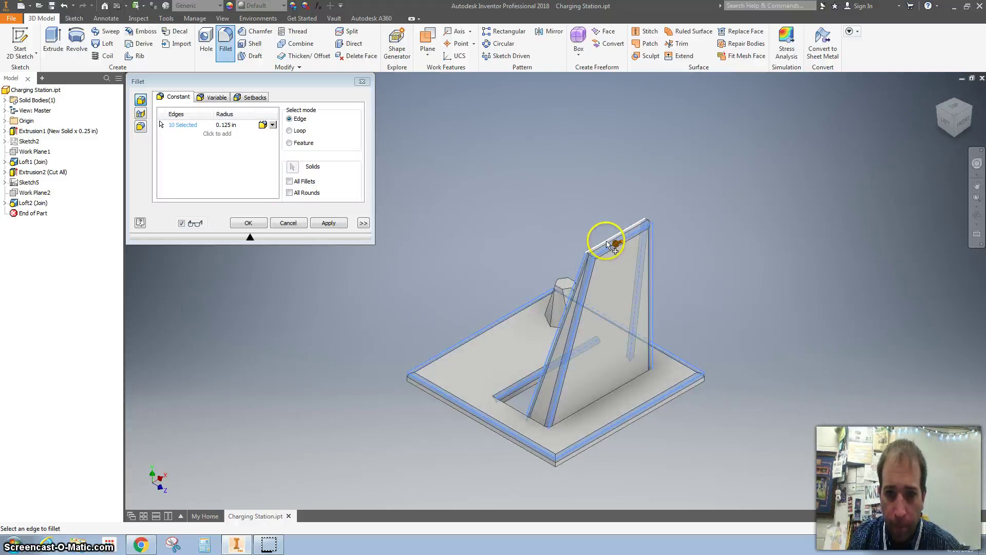
mouse_move(952, 114)
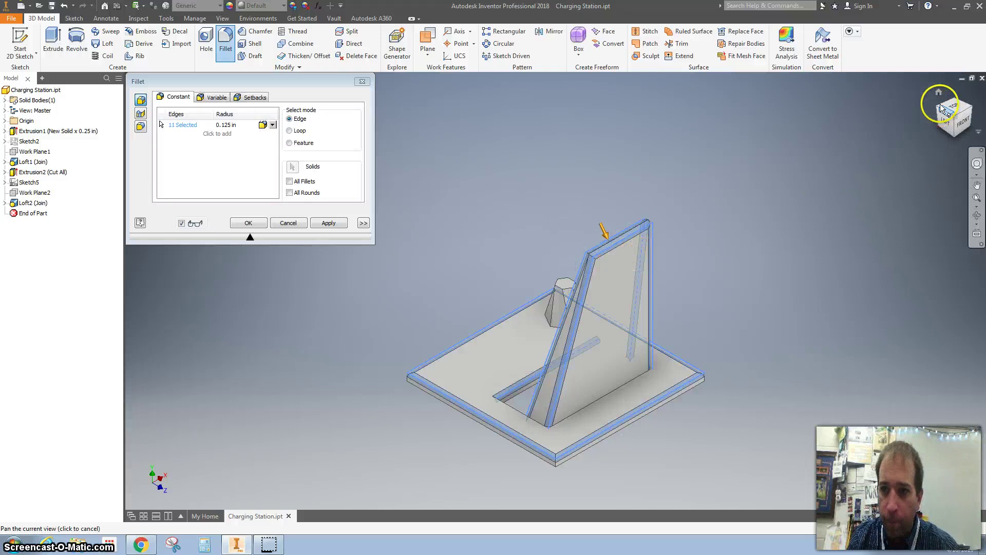
left_click(939, 95)
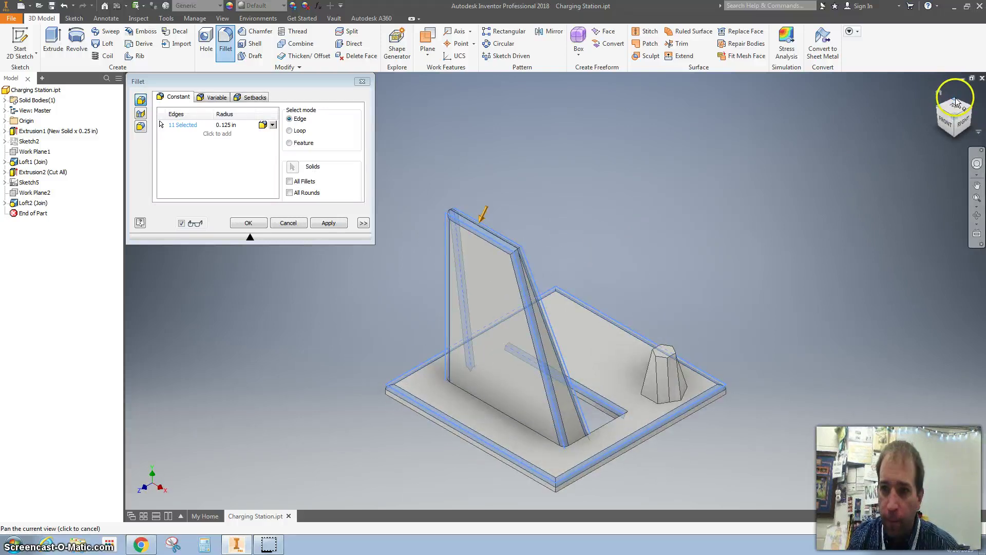
left_click(954, 104)
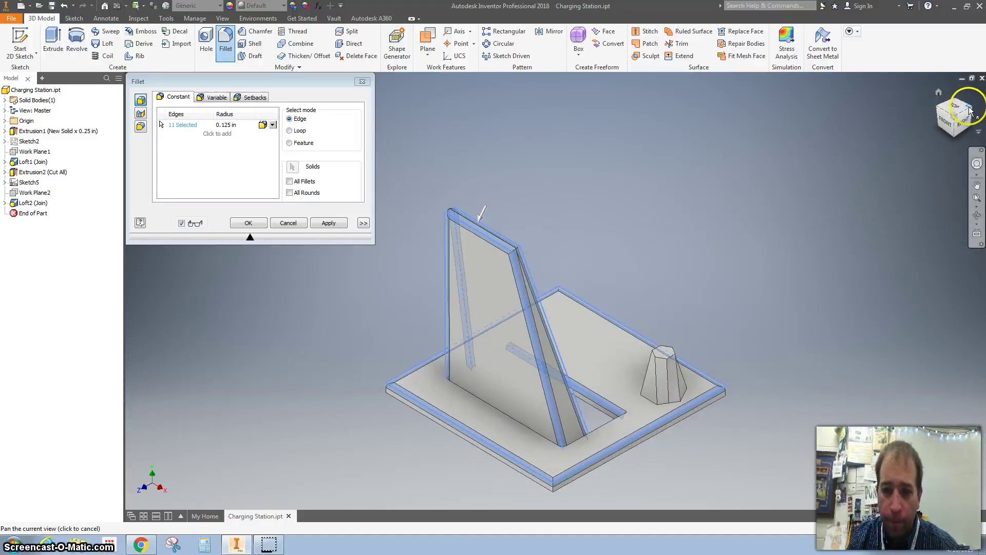
middle_click_drag(657, 137, 398, 110, "shift")
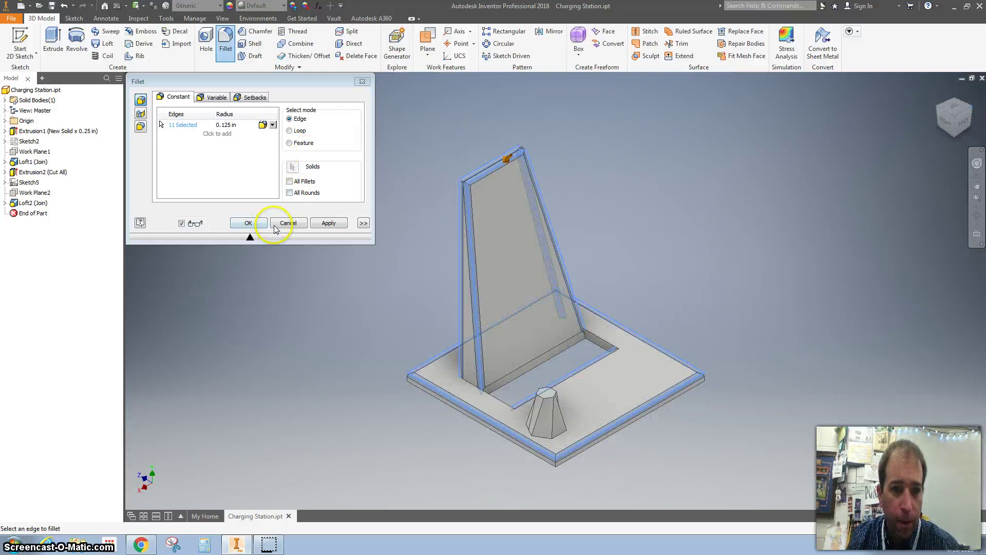
left_click(258, 226)
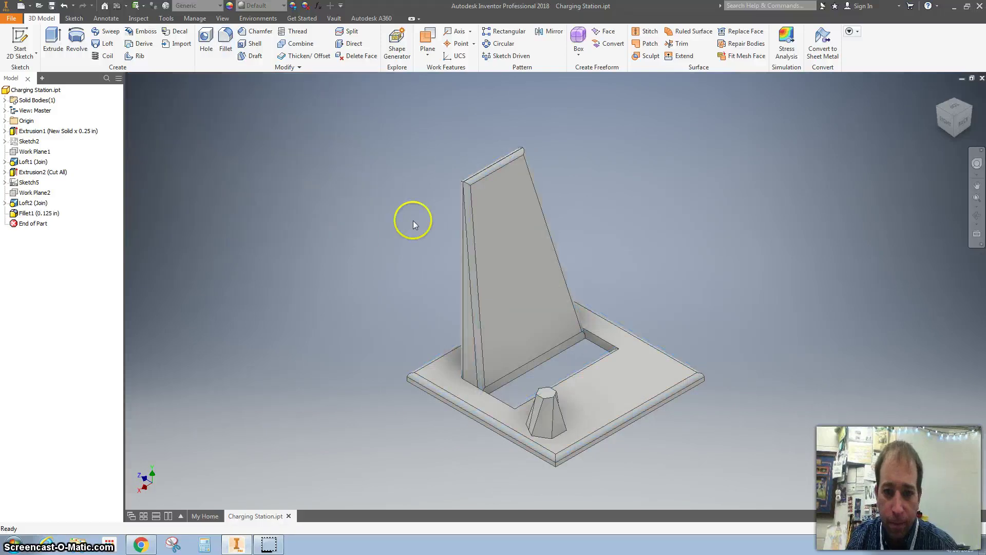
Set the part material to Glass, then change it to ABS Plastic.
scroll(413, 221, "up", 2)
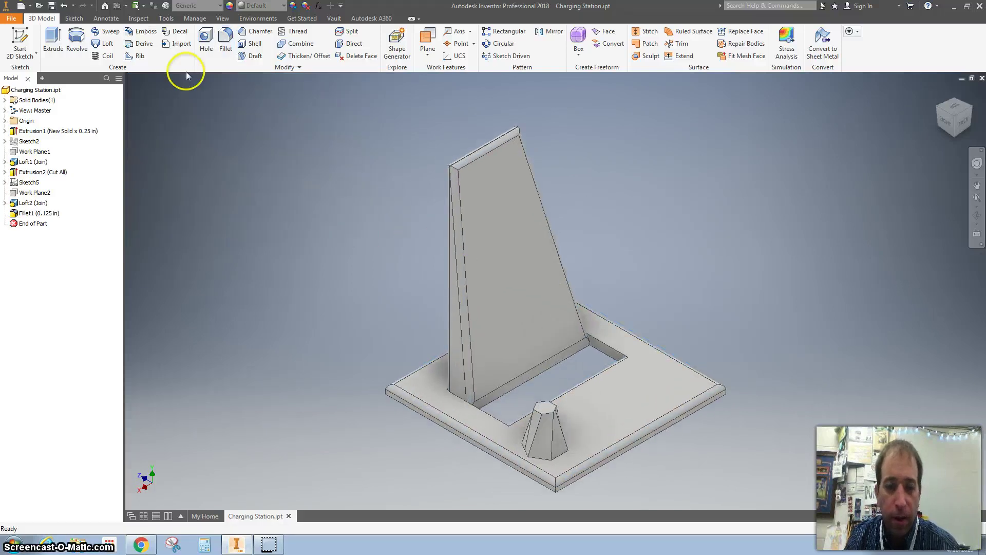
left_click(187, 9)
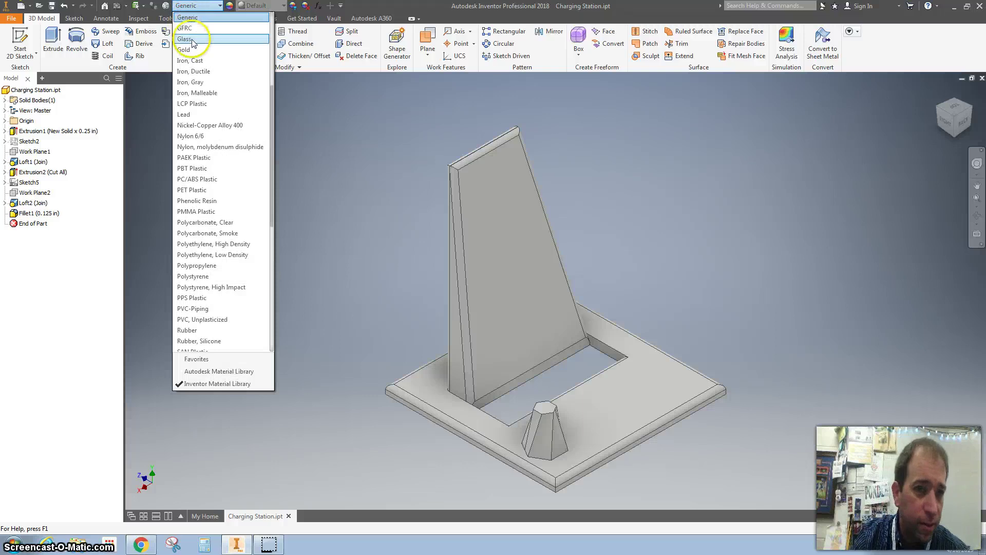
left_click(191, 39)
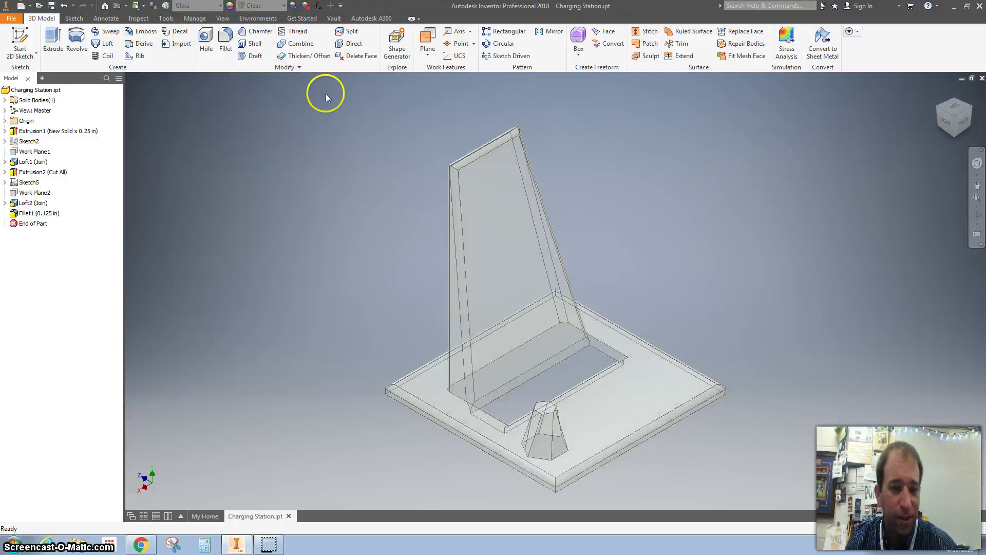
left_click(218, 7)
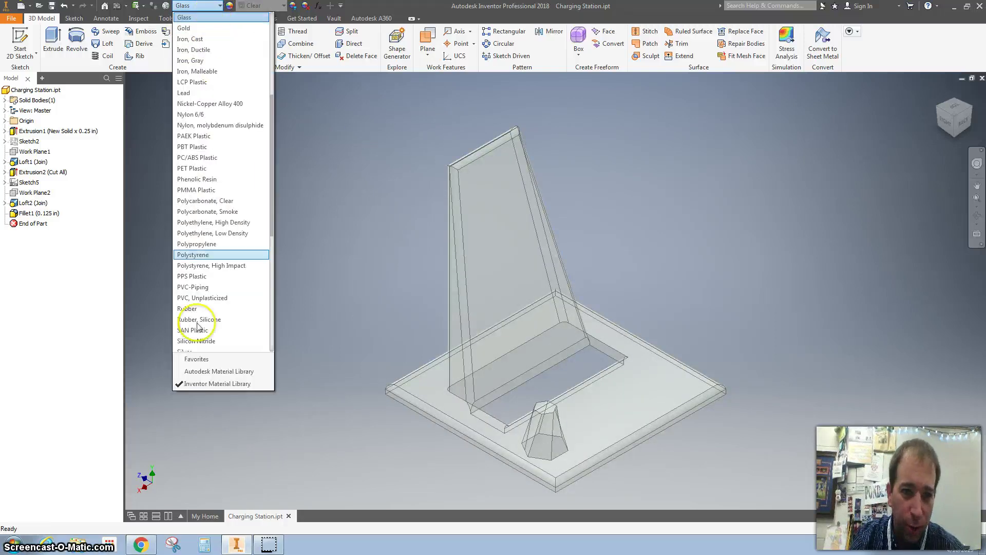
scroll(203, 77, "up", 6)
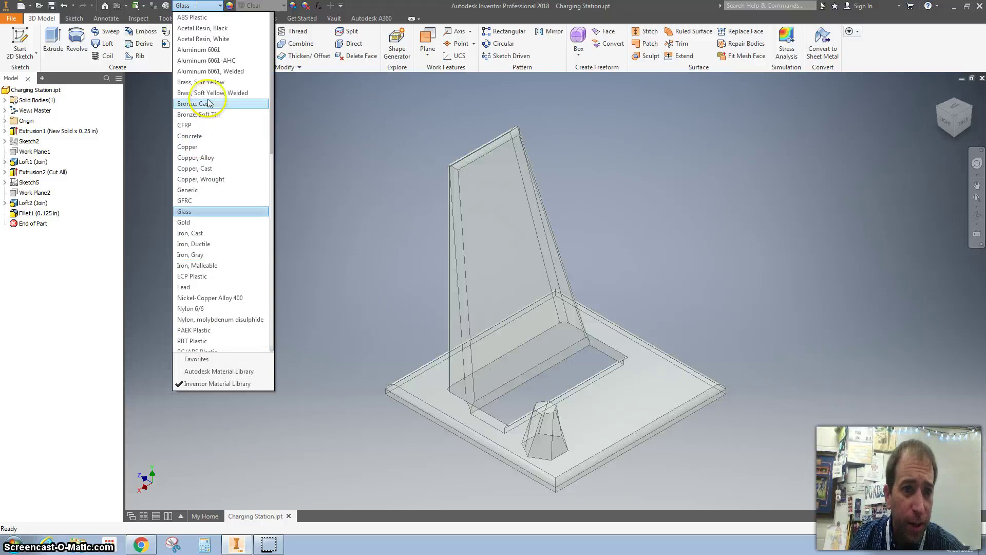
left_click(202, 18)
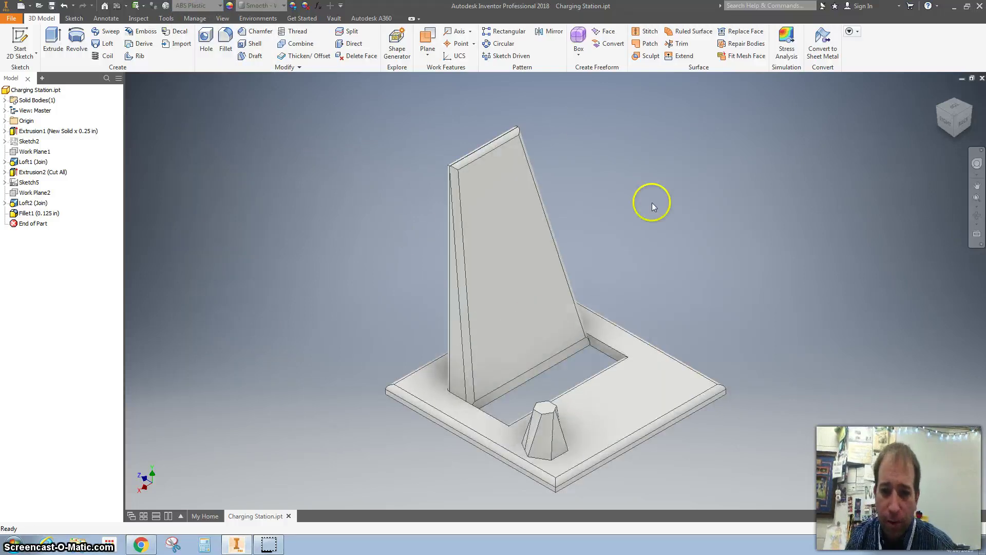
Apply the Smooth - Yellow appearance to the whole part.
left_click(283, 6)
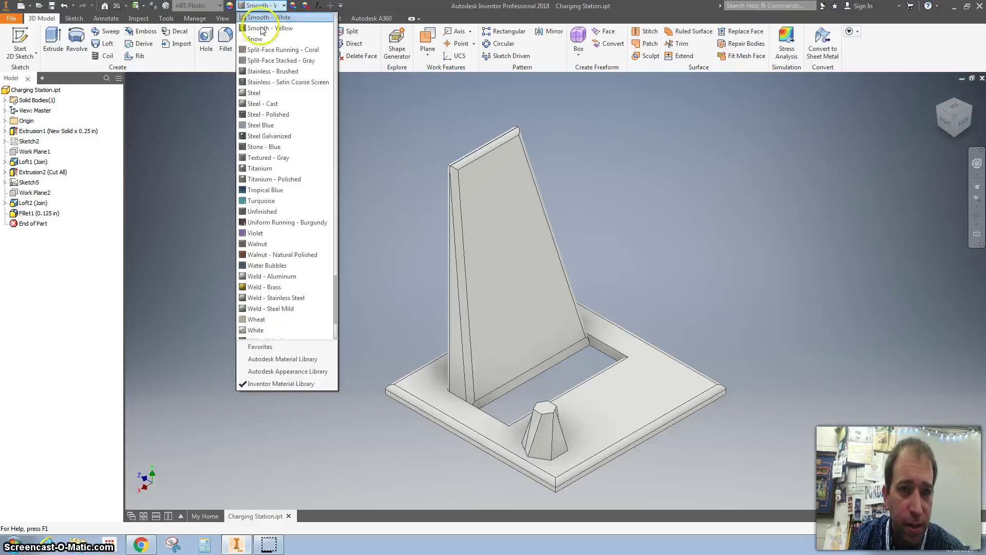
left_click(263, 28)
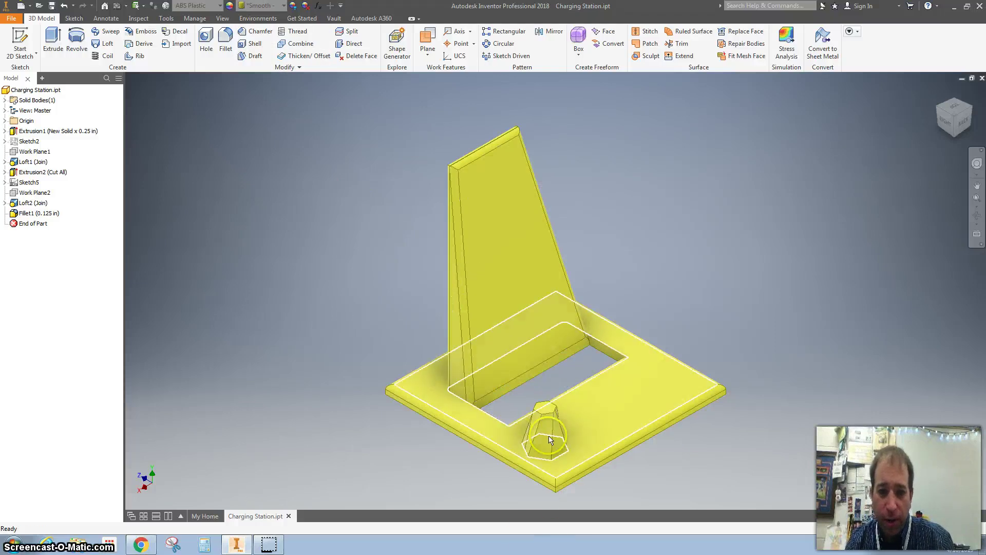
left_click(659, 401)
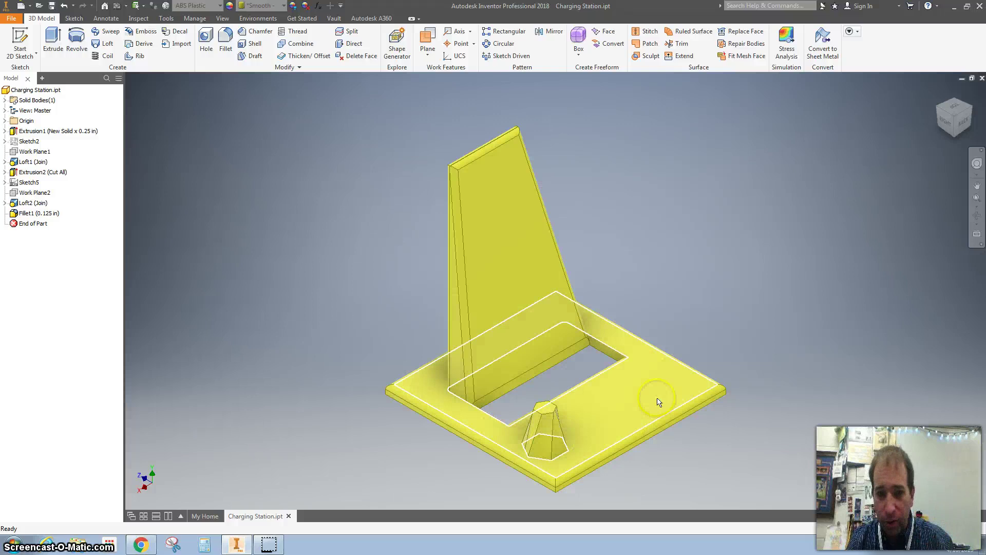